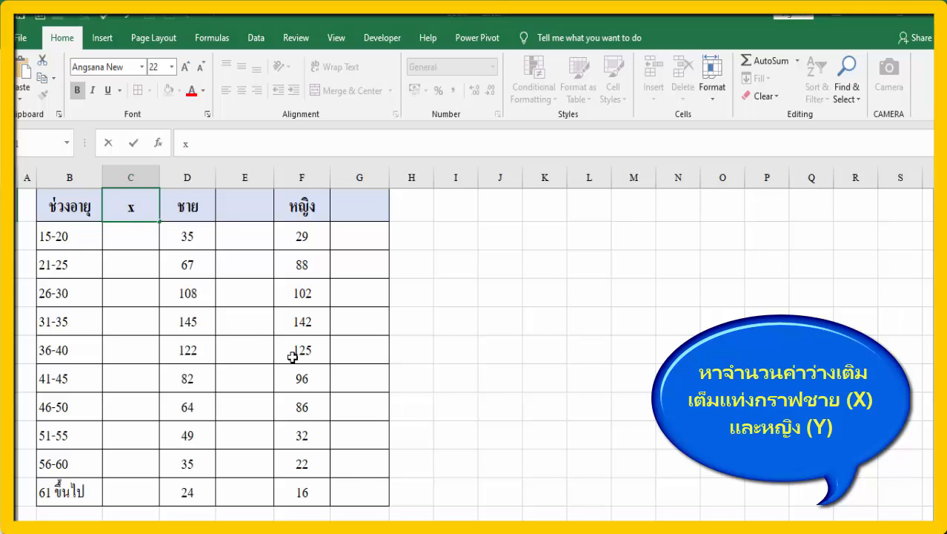
- Enter the formula =145-D5 in the x column of the 31-35 age row
{"action": "left_click", "coordinate": [206, 325]}
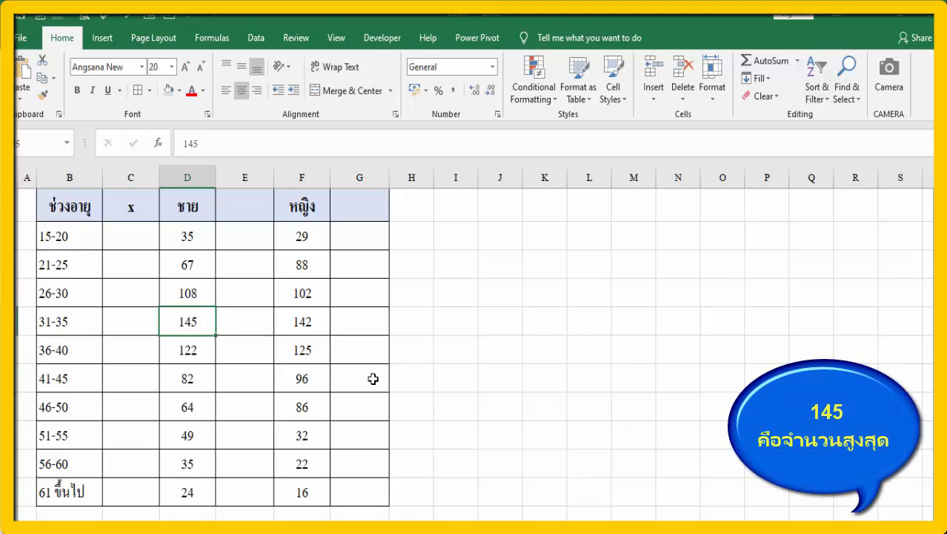
{"action": "left_click", "coordinate": [134, 331]}
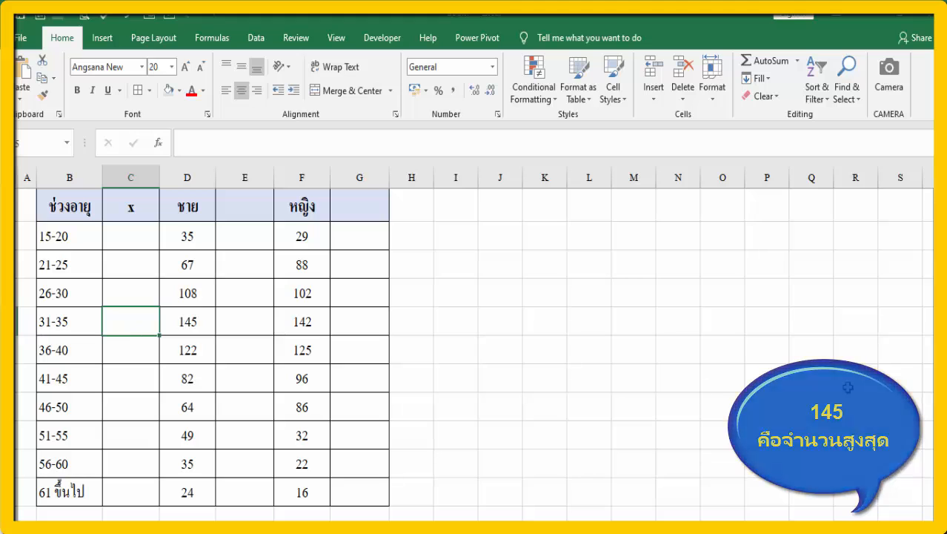
{"action": "type", "text": "="}
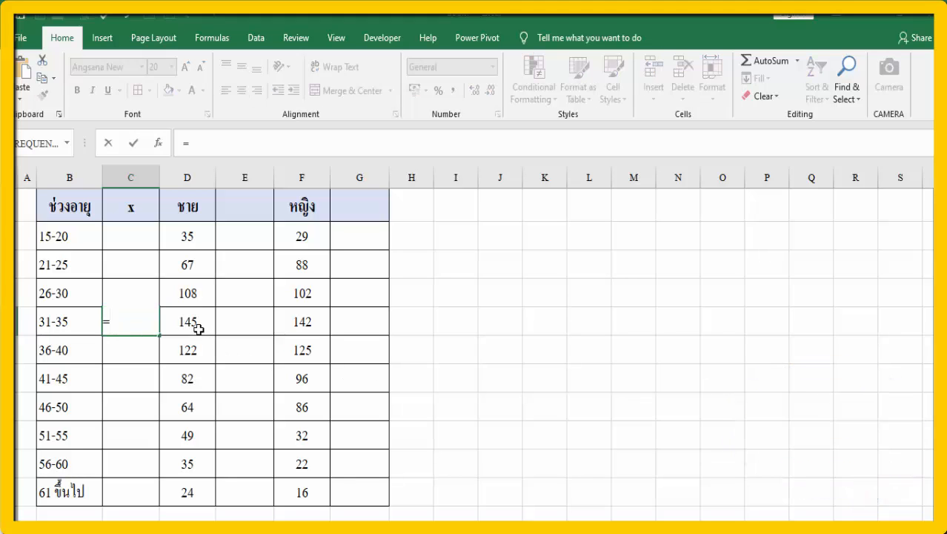
{"action": "type", "text": "145-"}
{"action": "left_click", "coordinate": [198, 329]}
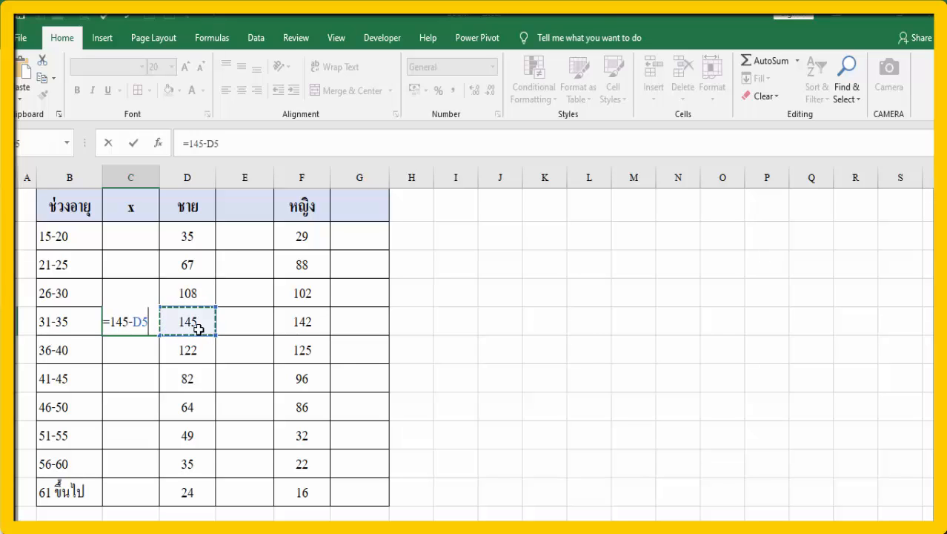
{"action": "key", "text": "Return"}
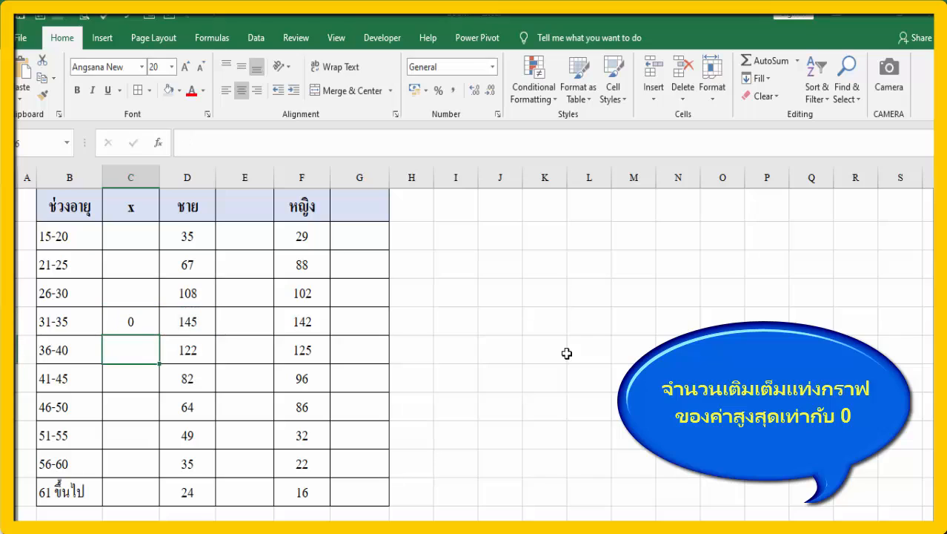
- Fill the x formula from the 31-35 row down to the last age row and up to the 15-20 row
{"action": "left_click", "coordinate": [147, 322]}
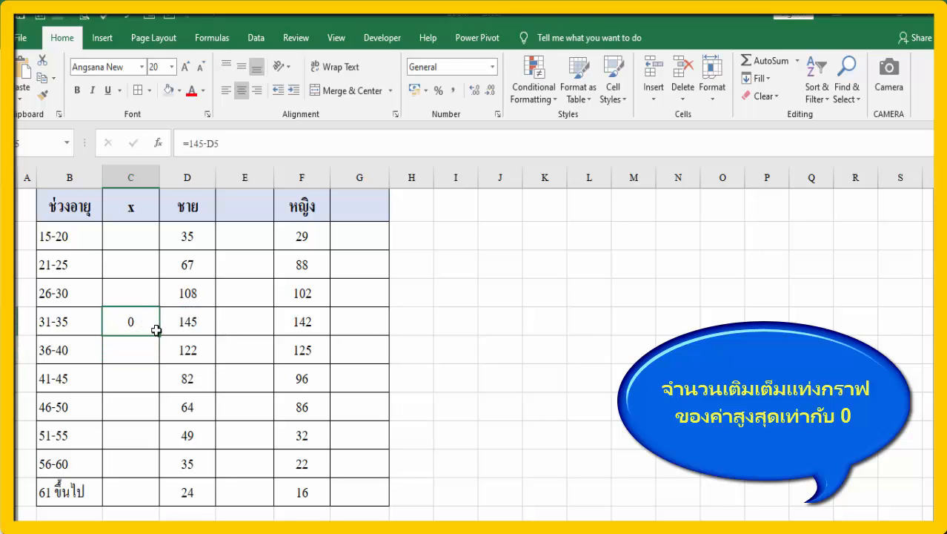
{"action": "left_click_drag", "start_coordinate": [160, 335], "coordinate": [158, 499]}
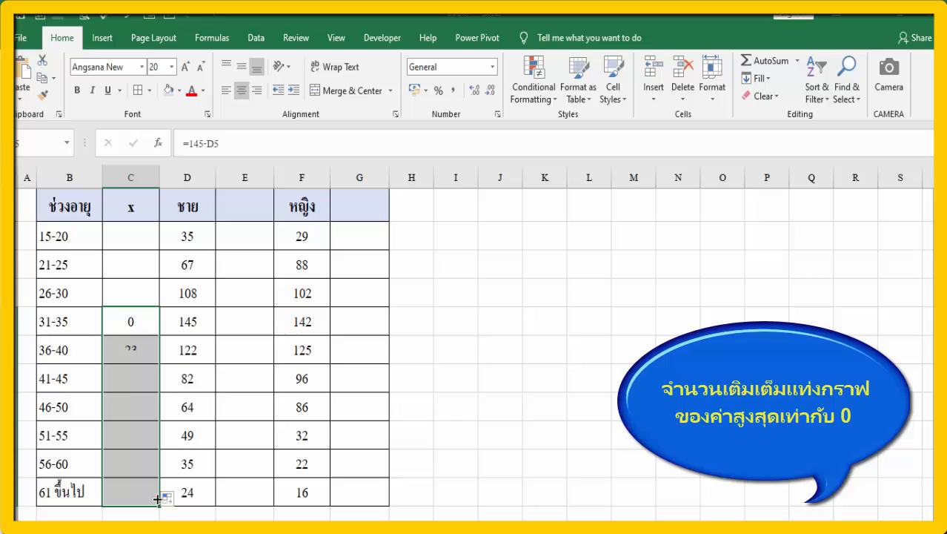
{"action": "left_click", "coordinate": [149, 319]}
{"action": "left_click_drag", "start_coordinate": [160, 336], "coordinate": [160, 229]}
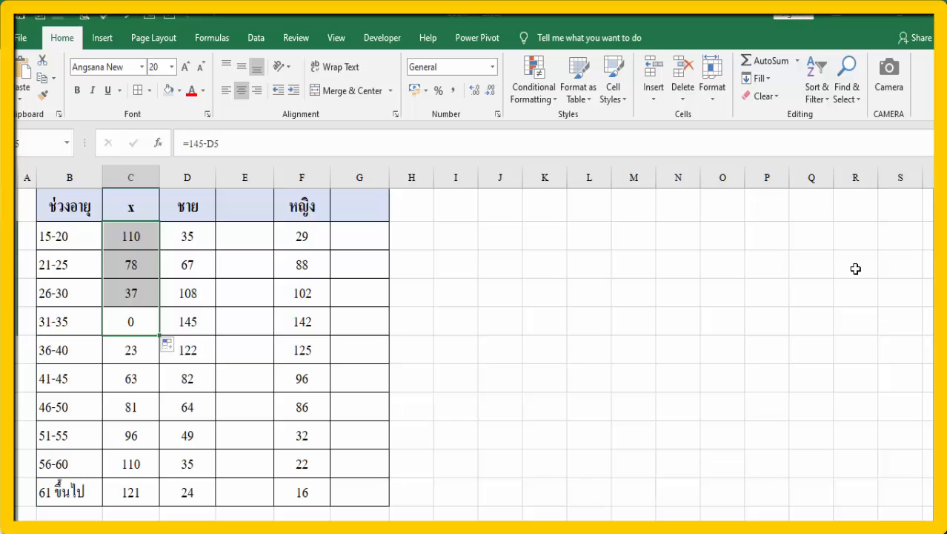
- Title column G "y" and fill it with =145-F2 from the 15-20 row down to the last age row
{"action": "left_click", "coordinate": [369, 213]}
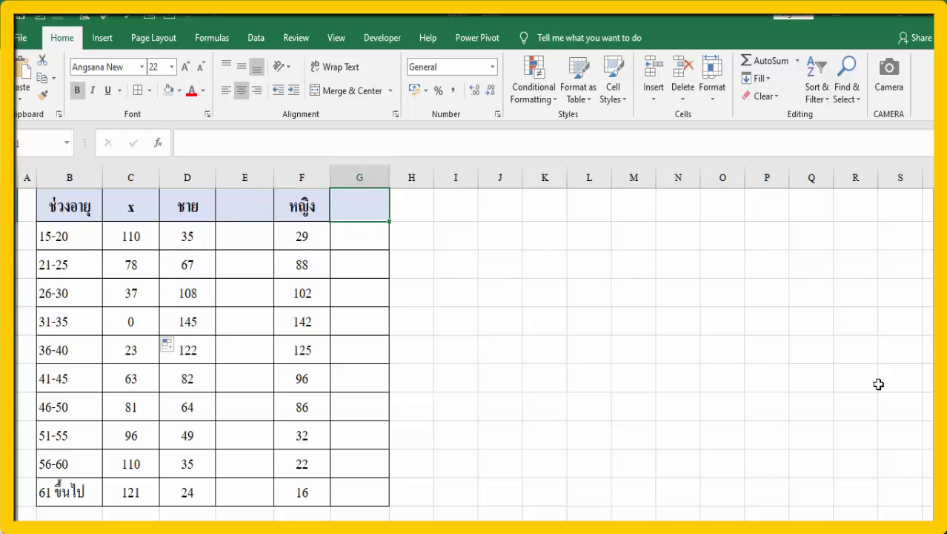
{"action": "type", "text": "y"}
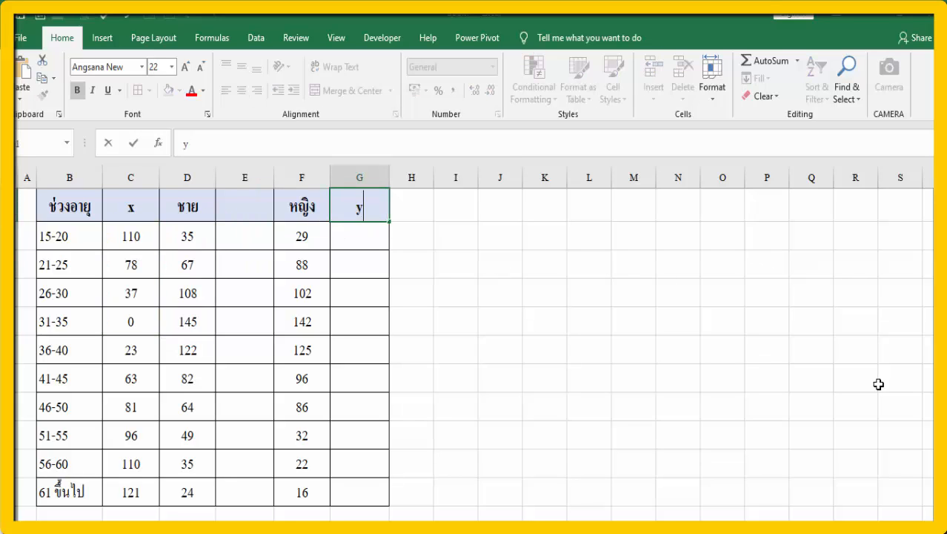
{"action": "left_click", "coordinate": [364, 241]}
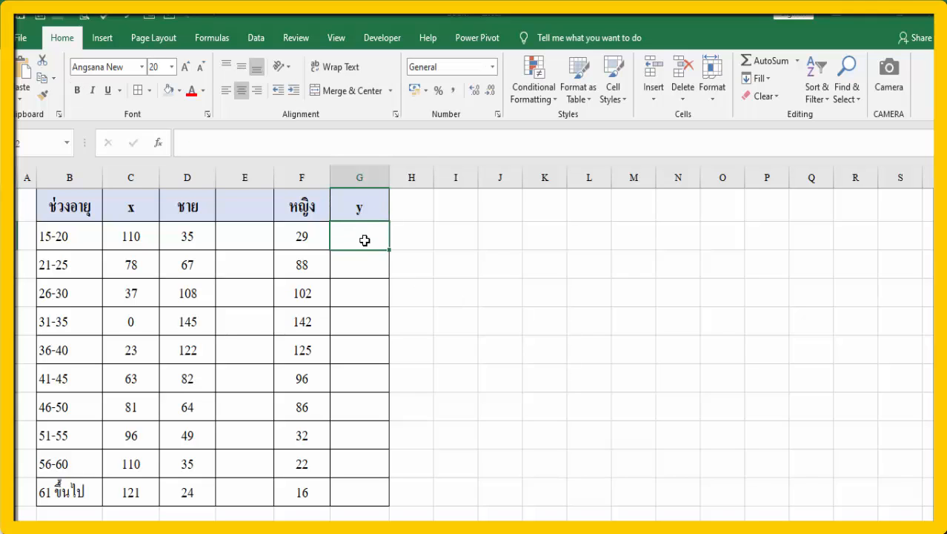
{"action": "type", "text": "=1"}
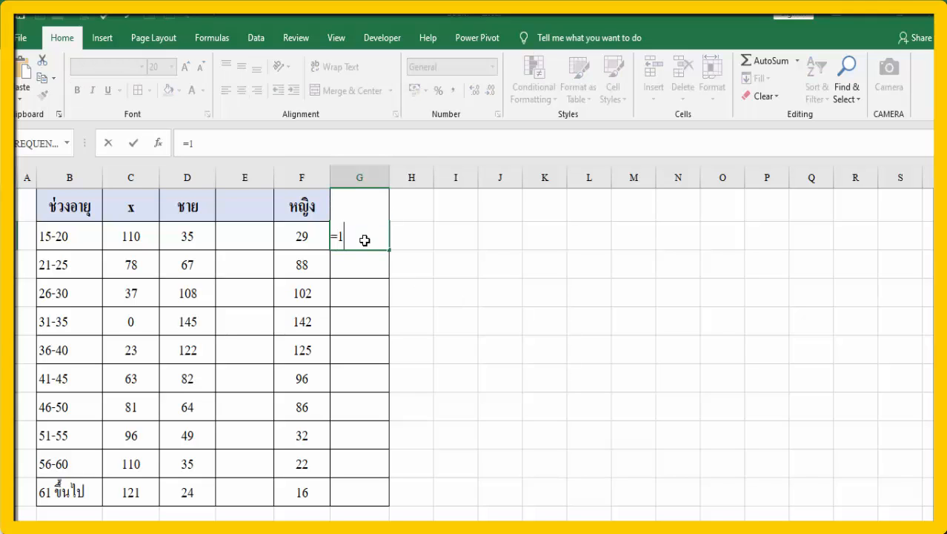
{"action": "type", "text": "45-"}
{"action": "left_click", "coordinate": [307, 238]}
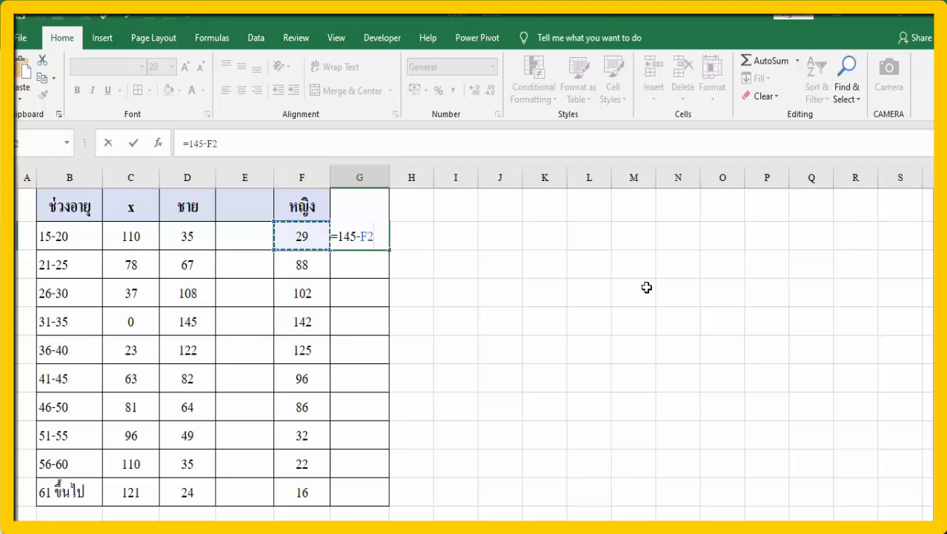
{"action": "key", "text": "Return"}
{"action": "left_click", "coordinate": [373, 238]}
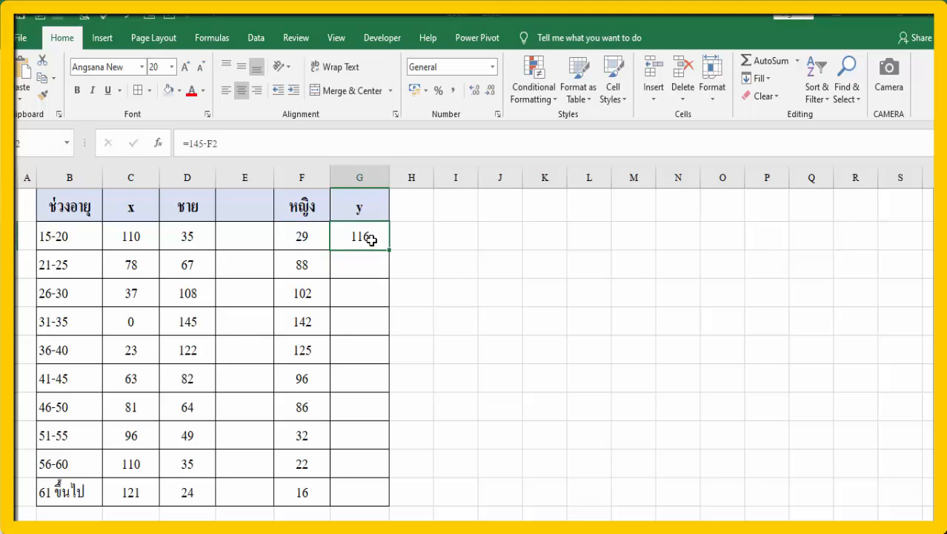
{"action": "left_click_drag", "start_coordinate": [389, 250], "coordinate": [389, 507]}
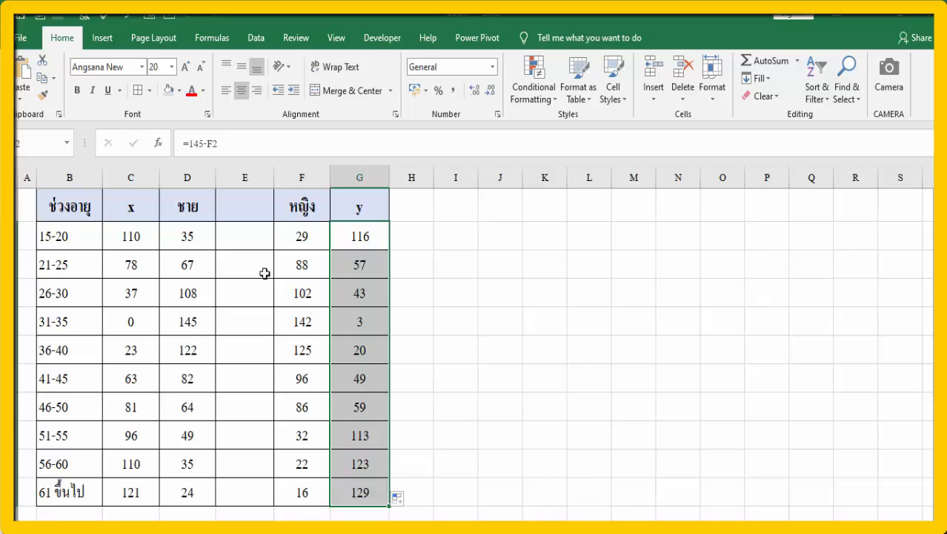
- Title column E "z" and fill every age row in it with the value 30
{"action": "left_click", "coordinate": [239, 209]}
{"action": "type", "text": "z"}
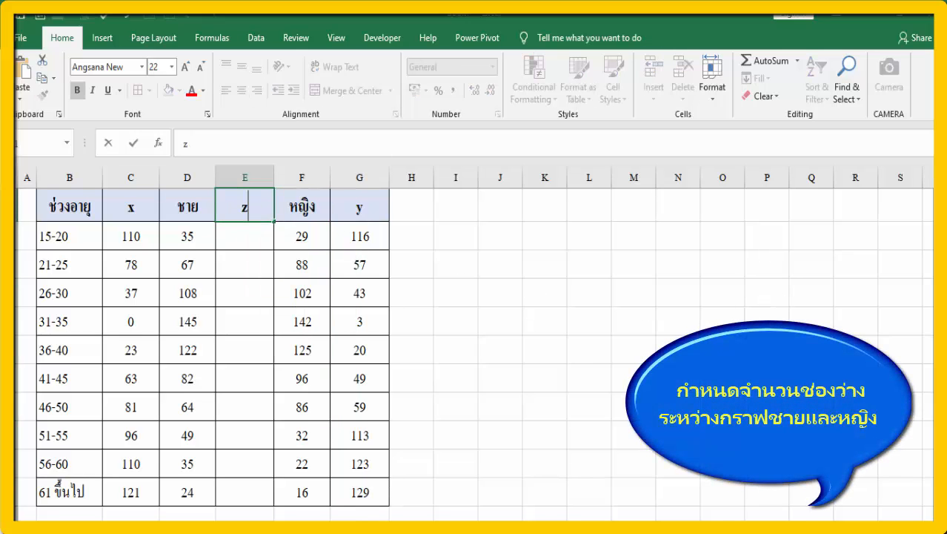
{"action": "key", "text": "Return"}
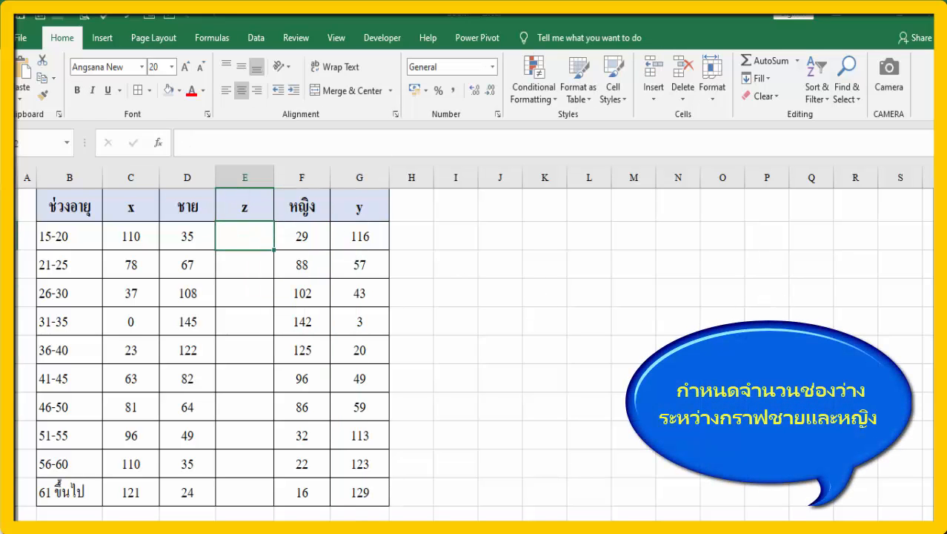
{"action": "type", "text": "30"}
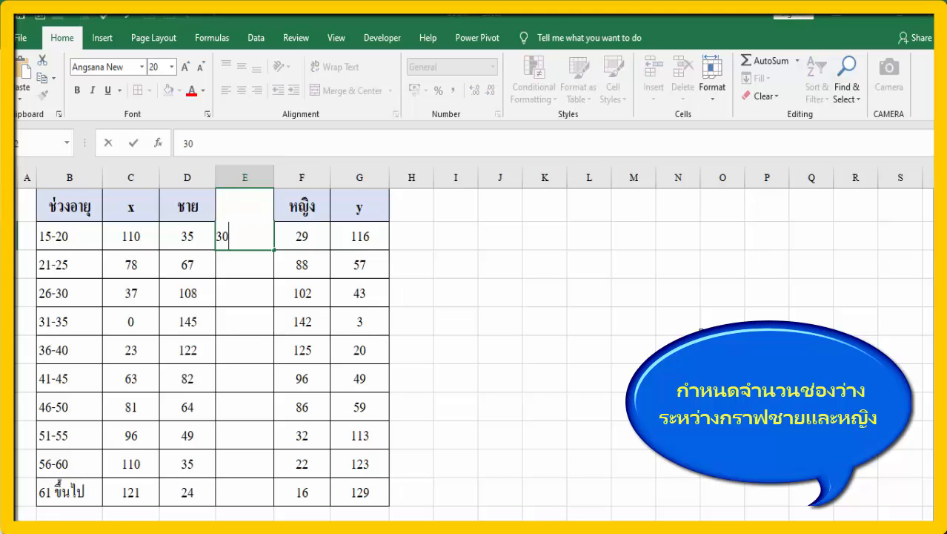
{"action": "key", "text": "Return"}
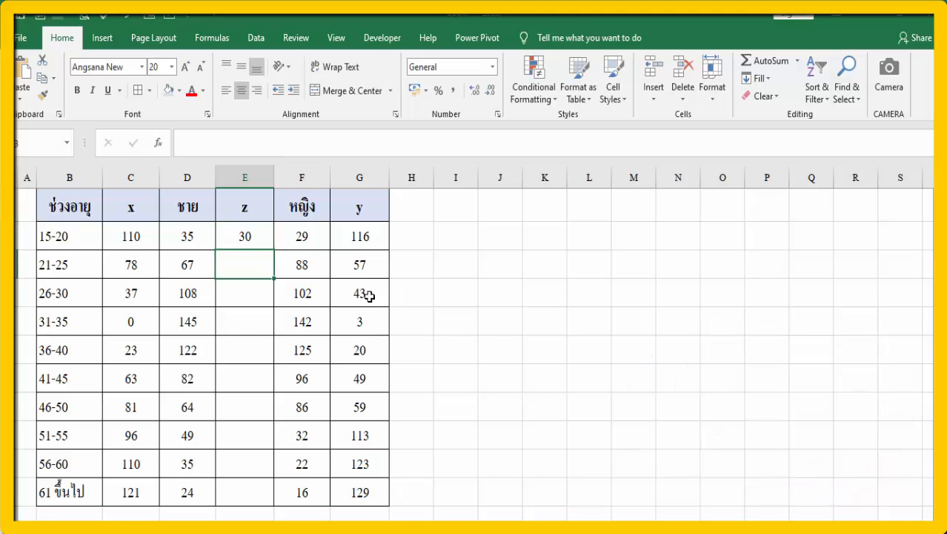
{"action": "left_click", "coordinate": [252, 237]}
{"action": "left_click_drag", "start_coordinate": [272, 250], "coordinate": [270, 499]}
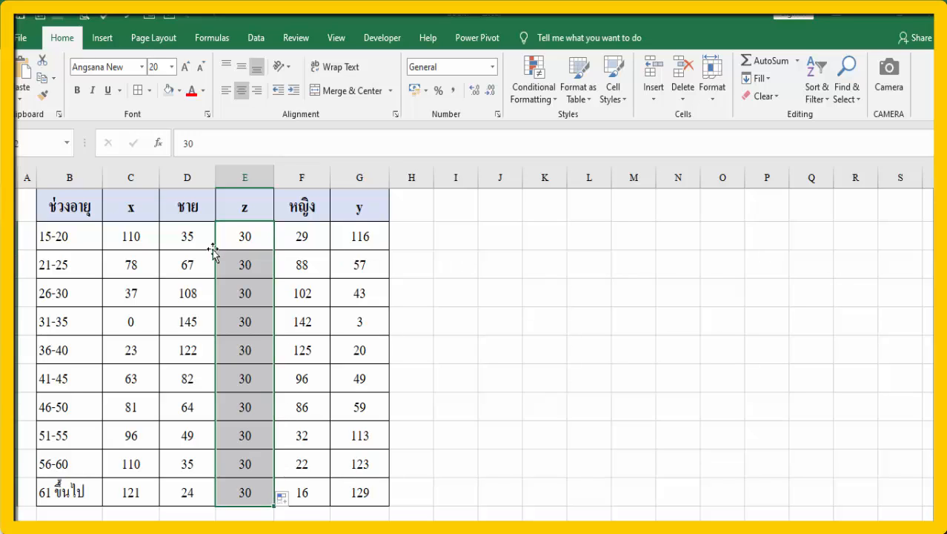
- Insert a 2-D stacked bar chart from C2:G11 and place it beside the table, stretched down to the table's last row
{"action": "left_click", "coordinate": [142, 241]}
{"action": "mouse_move", "coordinate": [142, 242]}
{"action": "left_mouse_down"}
{"action": "mouse_move", "coordinate": [353, 265]}
{"action": "mouse_move", "coordinate": [365, 492]}
{"action": "left_mouse_up"}
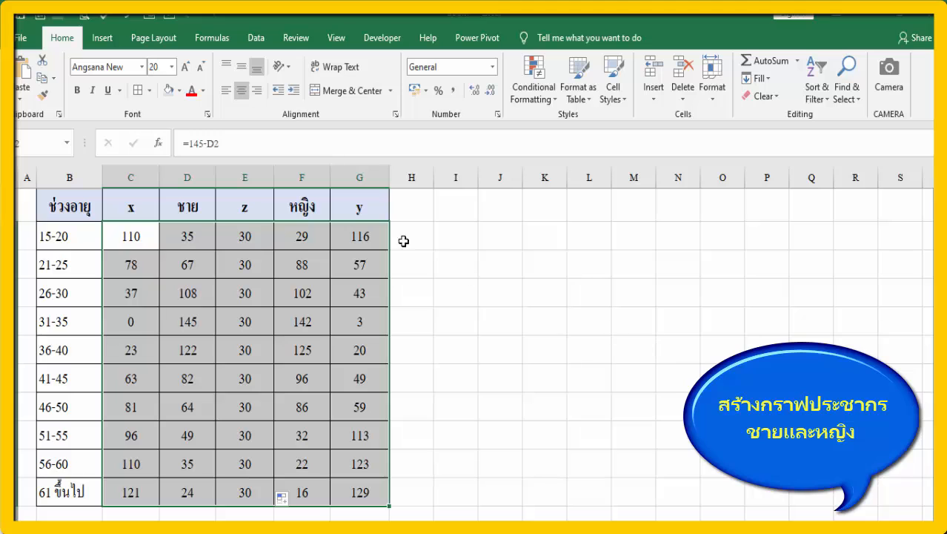
{"action": "left_click", "coordinate": [103, 41]}
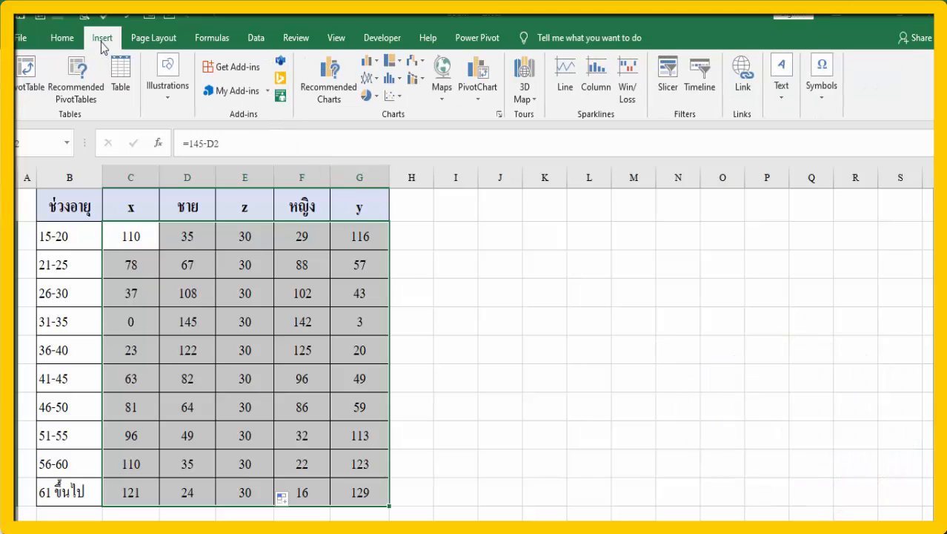
{"action": "left_click", "coordinate": [374, 62]}
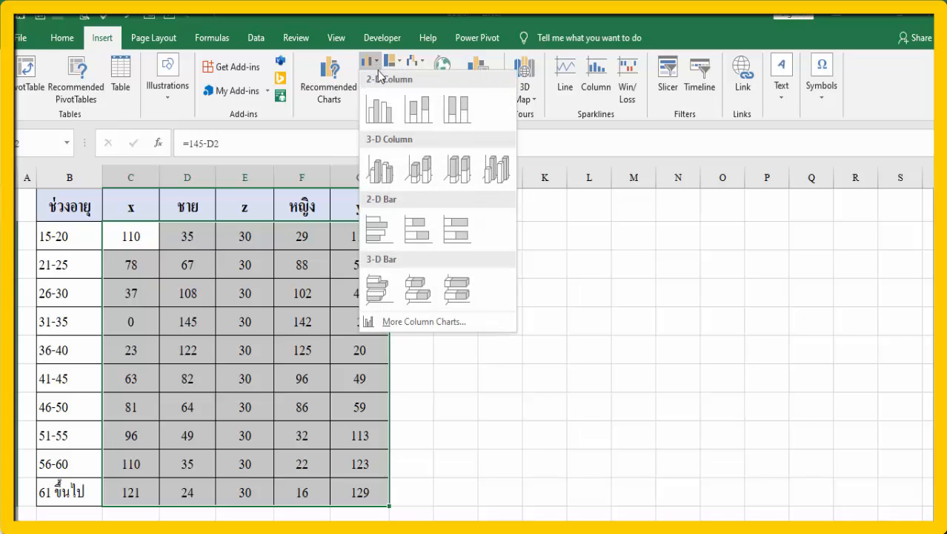
{"action": "left_click", "coordinate": [418, 236]}
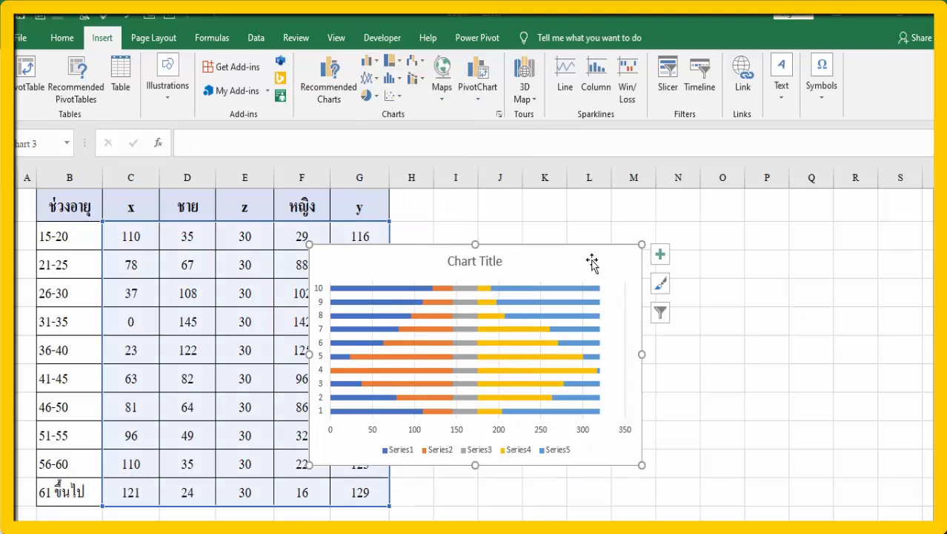
{"action": "left_click_drag", "start_coordinate": [593, 249], "coordinate": [692, 206]}
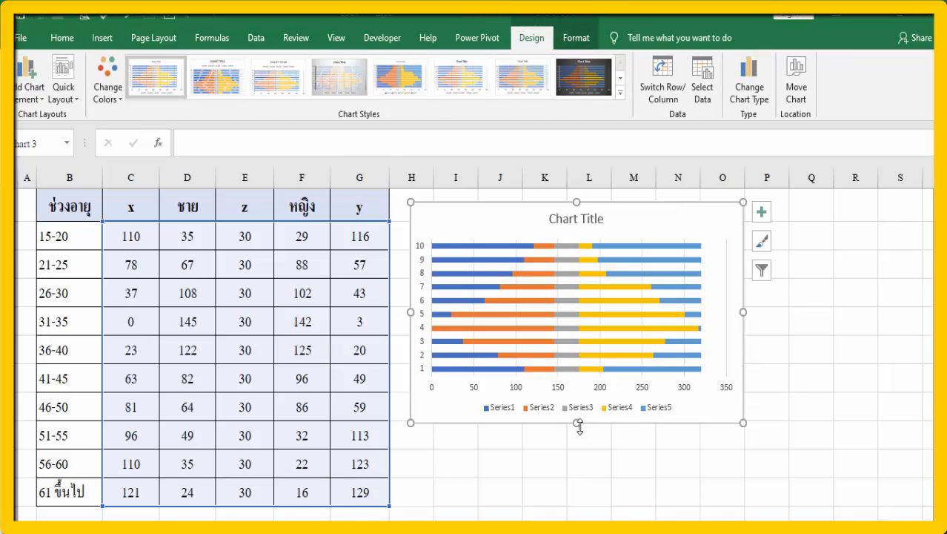
{"action": "left_click_drag", "start_coordinate": [578, 424], "coordinate": [578, 503]}
- Delete the chart's title and its legend
{"action": "left_click", "coordinate": [587, 219]}
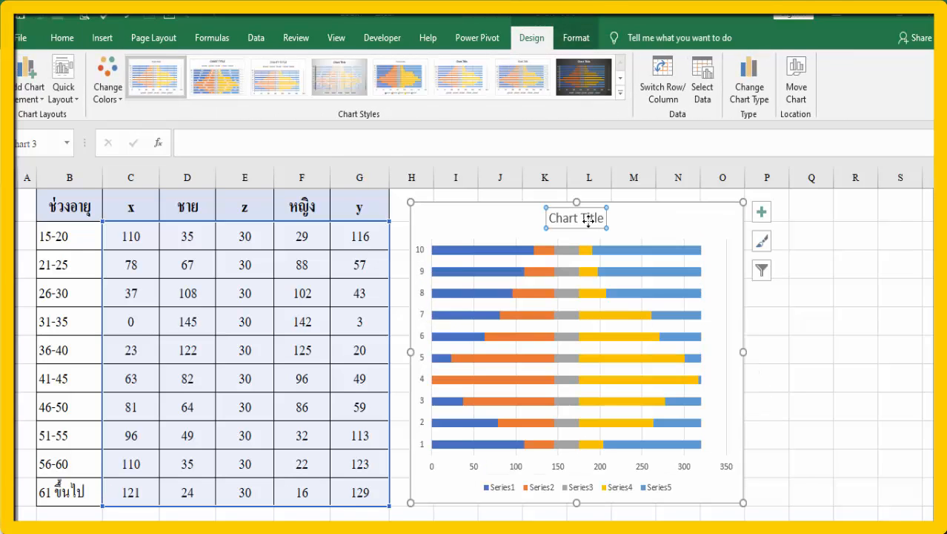
{"action": "key", "text": "Delete"}
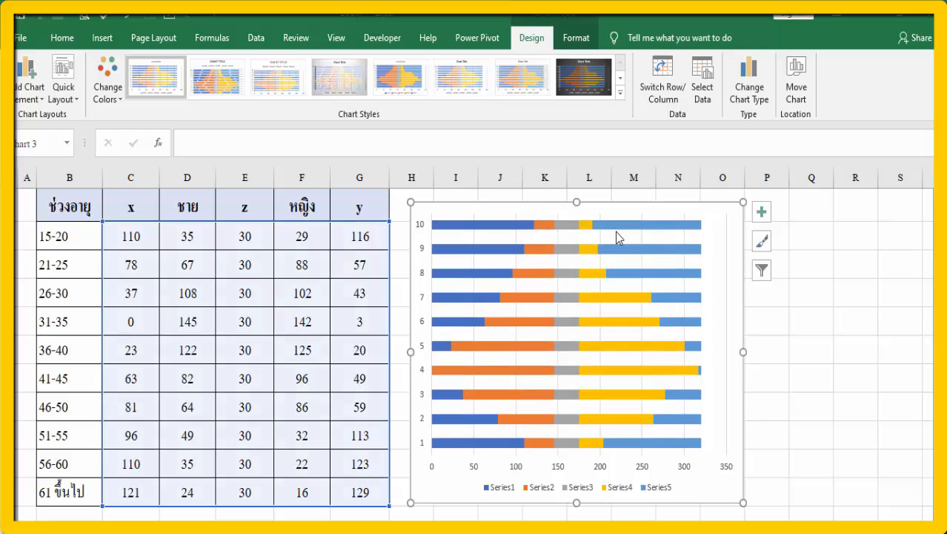
{"action": "left_click", "coordinate": [634, 492]}
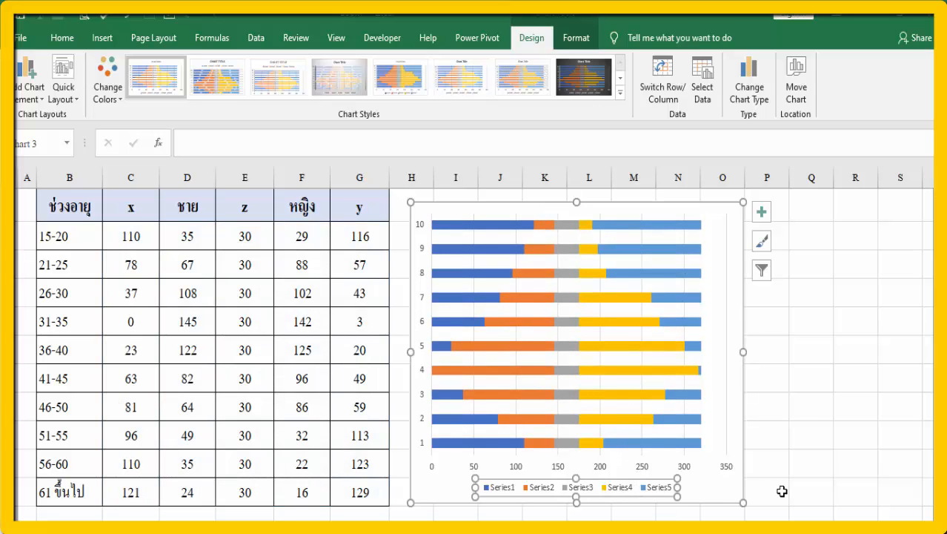
{"action": "key", "text": "Delete"}
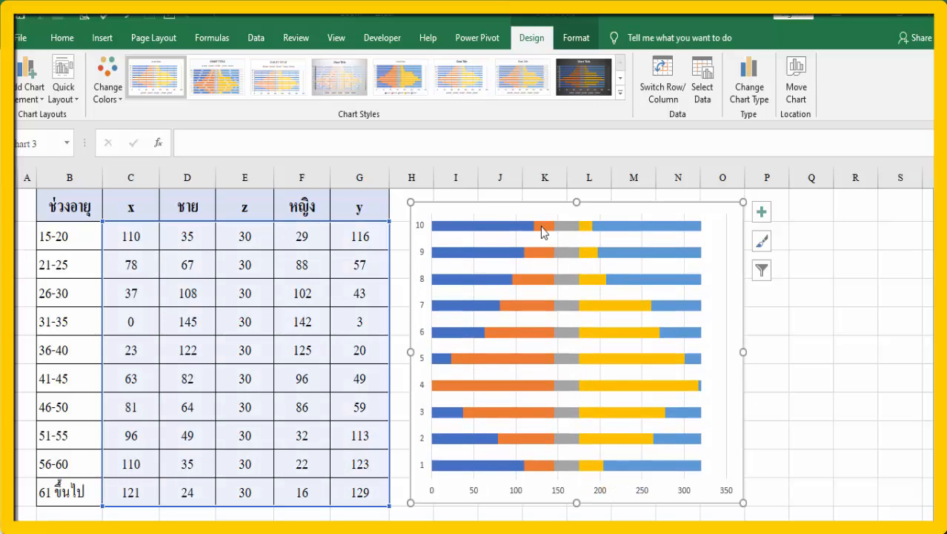
- Format the chart's vertical category axis to show the categories in reverse order
{"action": "left_click", "coordinate": [424, 230]}
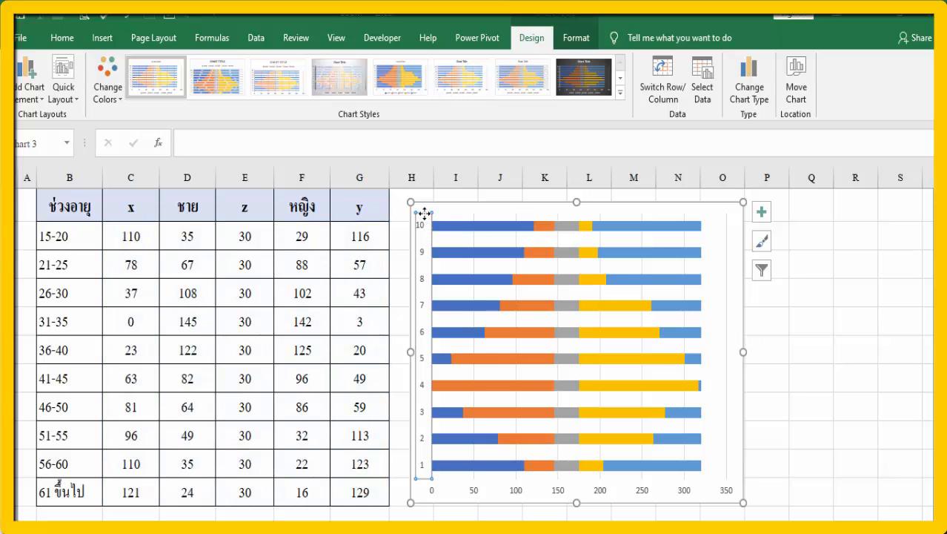
{"action": "right_click", "coordinate": [424, 215]}
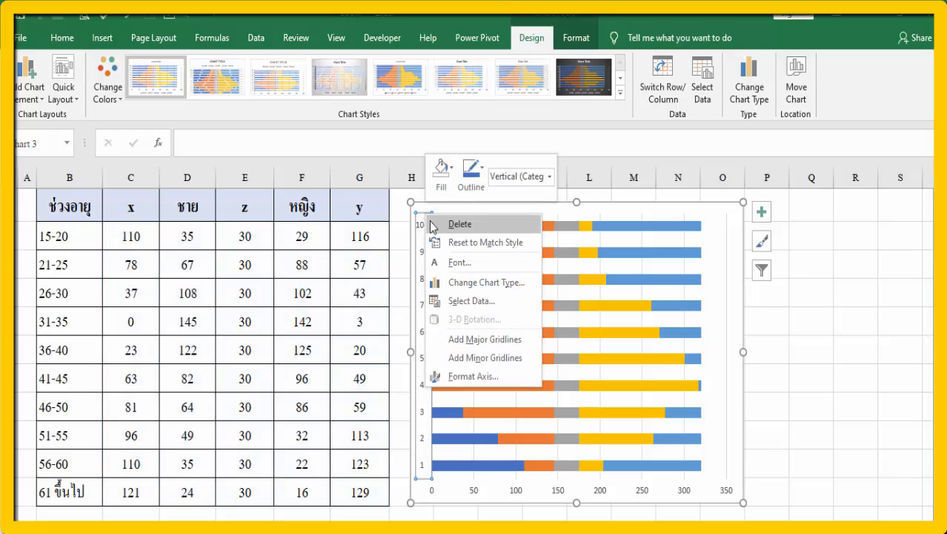
{"action": "left_click", "coordinate": [521, 377]}
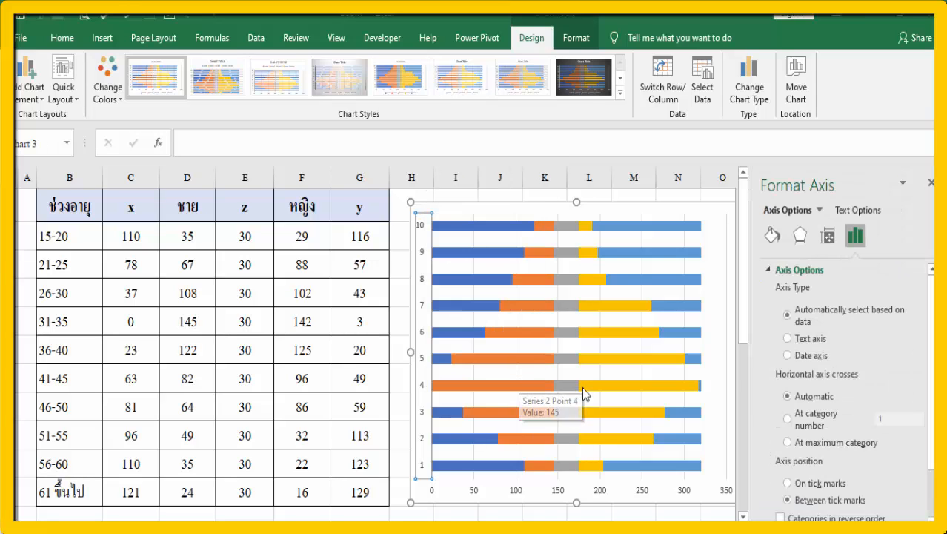
{"action": "scroll", "coordinate": [914, 360], "scroll_direction": "down", "scroll_amount": 3}
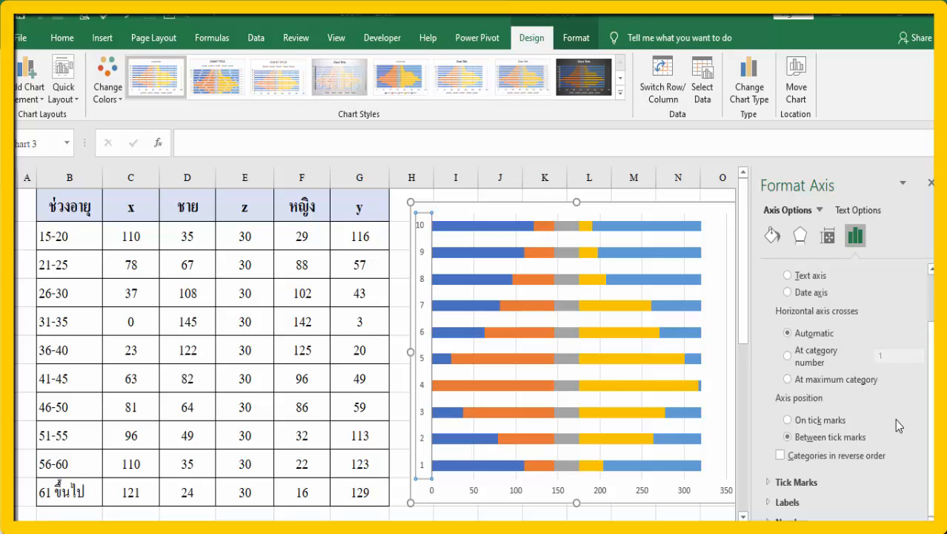
{"action": "left_click", "coordinate": [780, 455]}
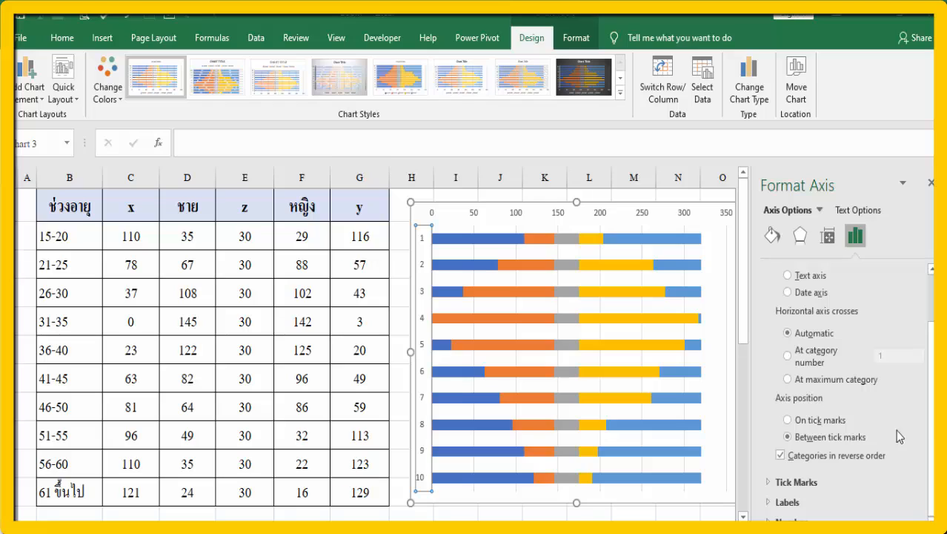
{"action": "mouse_move", "coordinate": [540, 243]}
{"action": "left_click", "coordinate": [931, 182]}
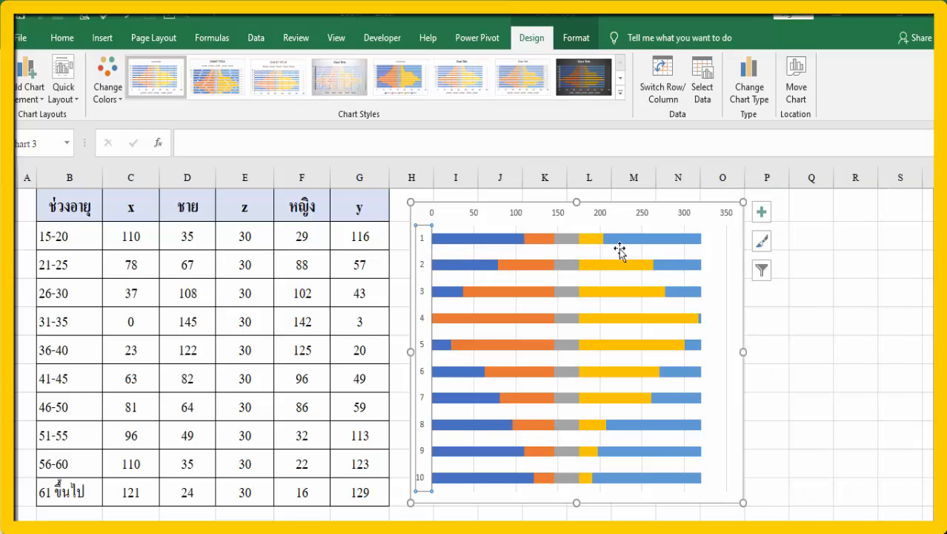
- Delete the chart's vertical category axis and its horizontal value axis
{"action": "left_click", "coordinate": [566, 215]}
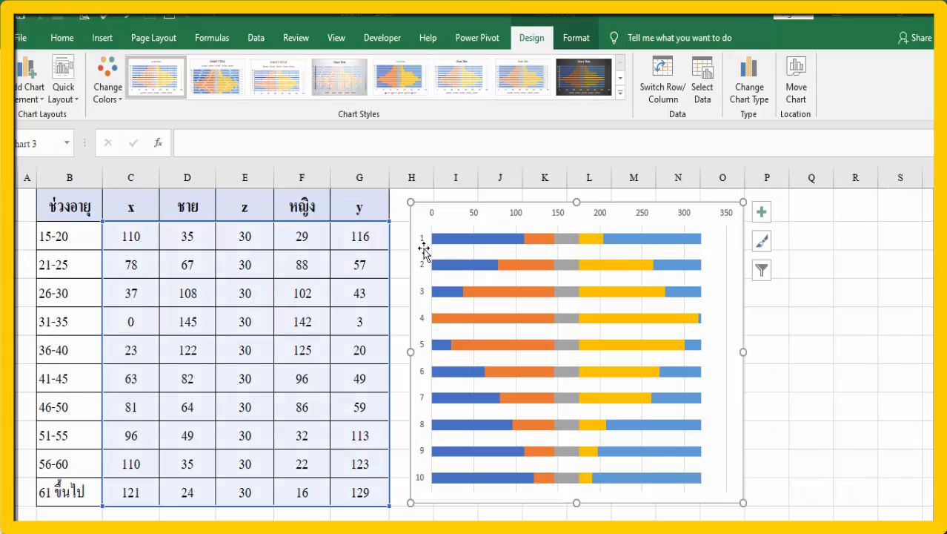
{"action": "left_click", "coordinate": [423, 249]}
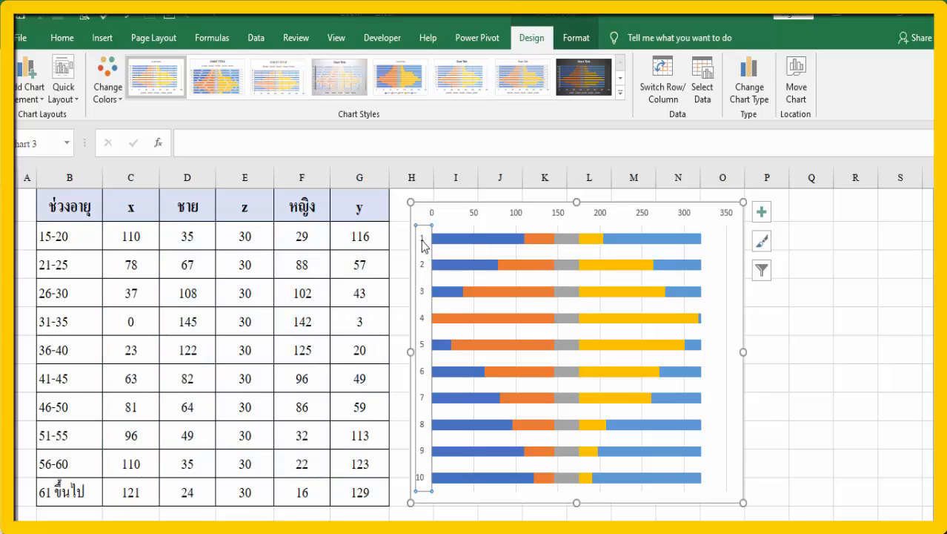
{"action": "key", "text": "Delete"}
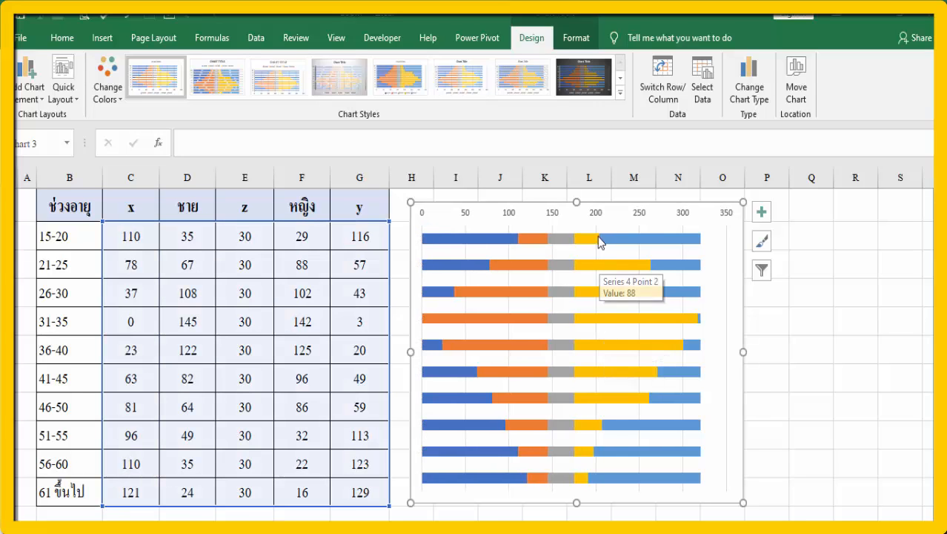
{"action": "left_click", "coordinate": [595, 220]}
{"action": "key", "text": "Delete"}
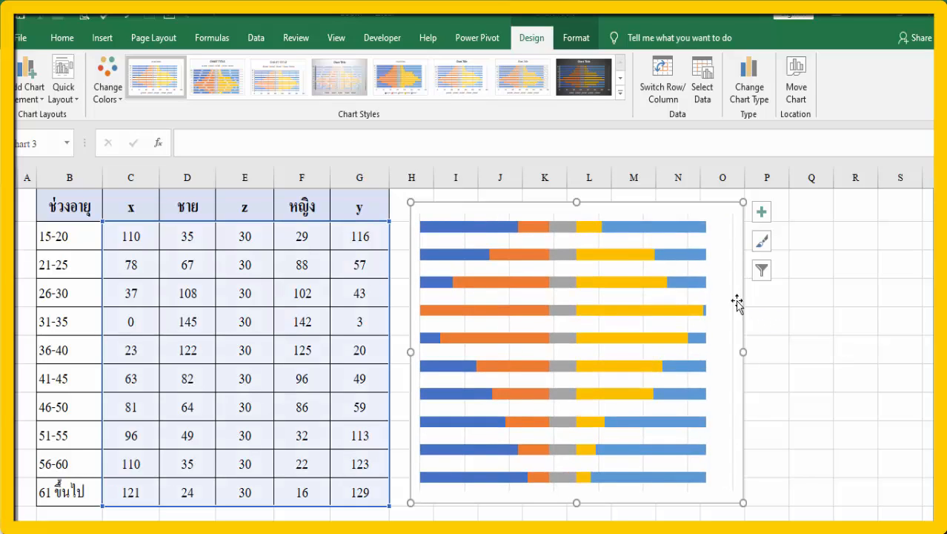
- Format the x spacer series in the chart with No fill
{"action": "left_click", "coordinate": [487, 236]}
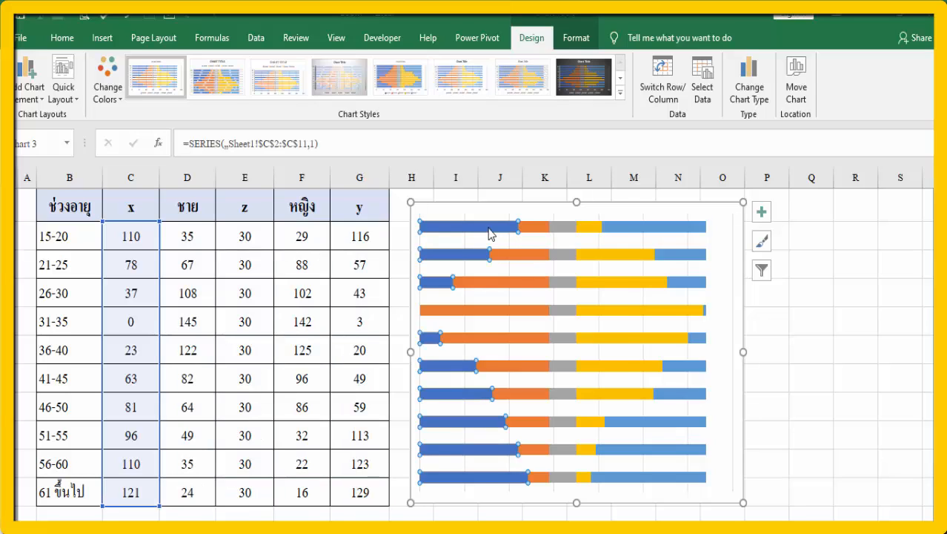
{"action": "right_click", "coordinate": [489, 234]}
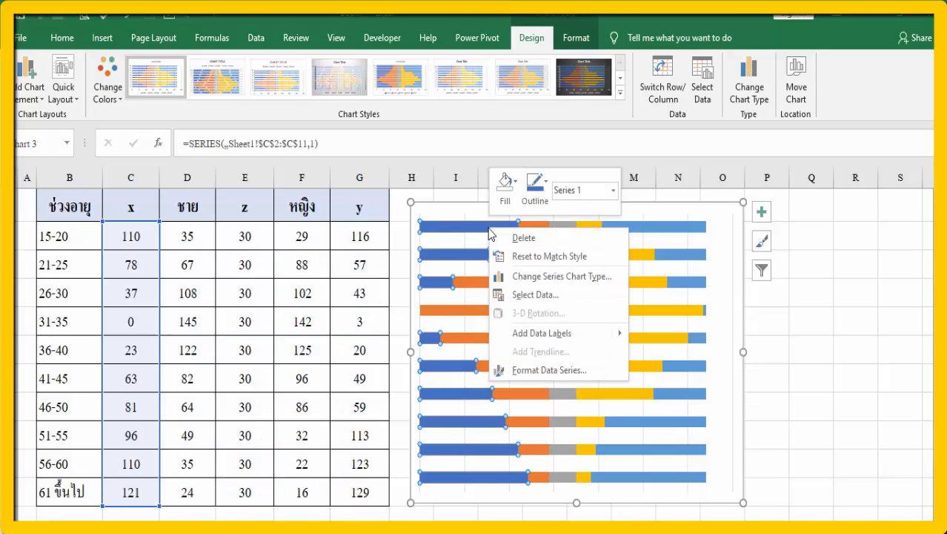
{"action": "left_click", "coordinate": [568, 366]}
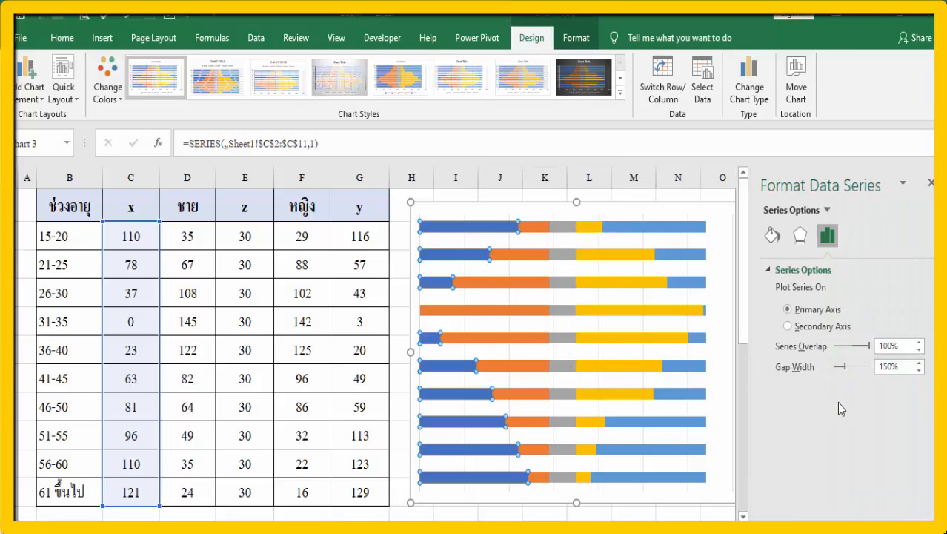
{"action": "left_click", "coordinate": [779, 242]}
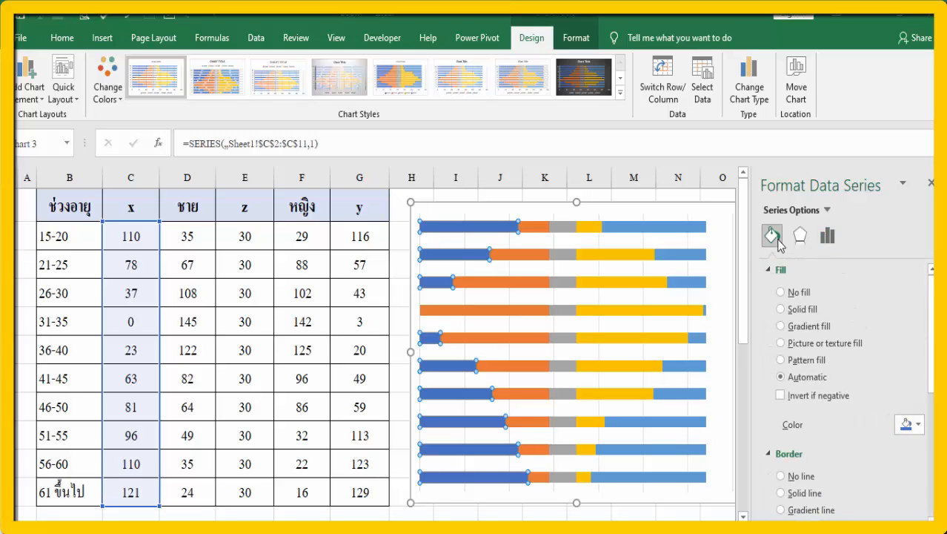
{"action": "left_click", "coordinate": [782, 293]}
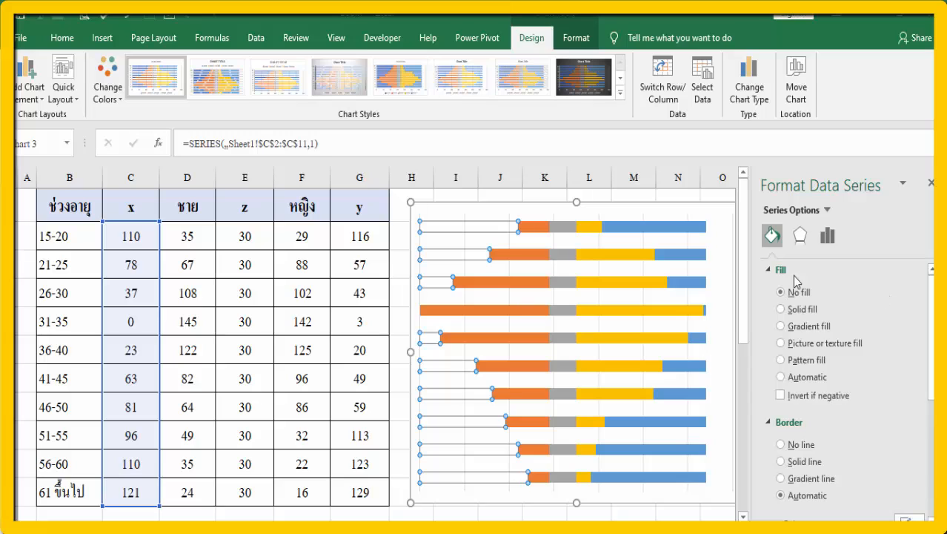
- Apply No fill to the y spacer series and the middle z spacer series
{"action": "left_click", "coordinate": [692, 232]}
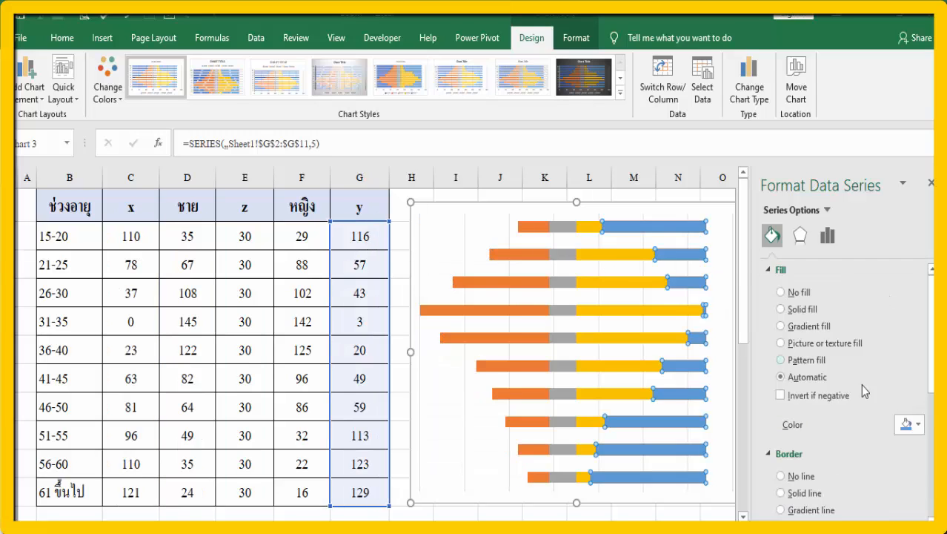
{"action": "left_click", "coordinate": [781, 293]}
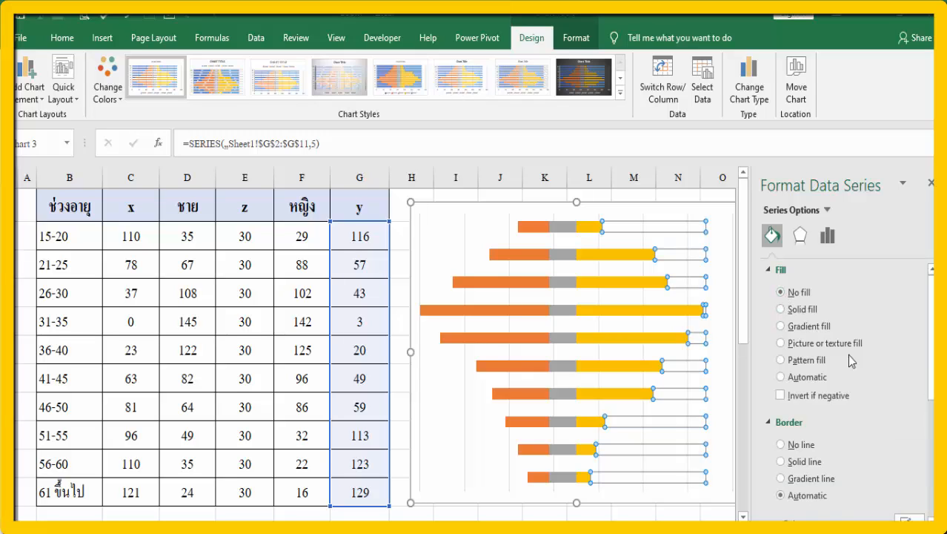
{"action": "left_click", "coordinate": [562, 235]}
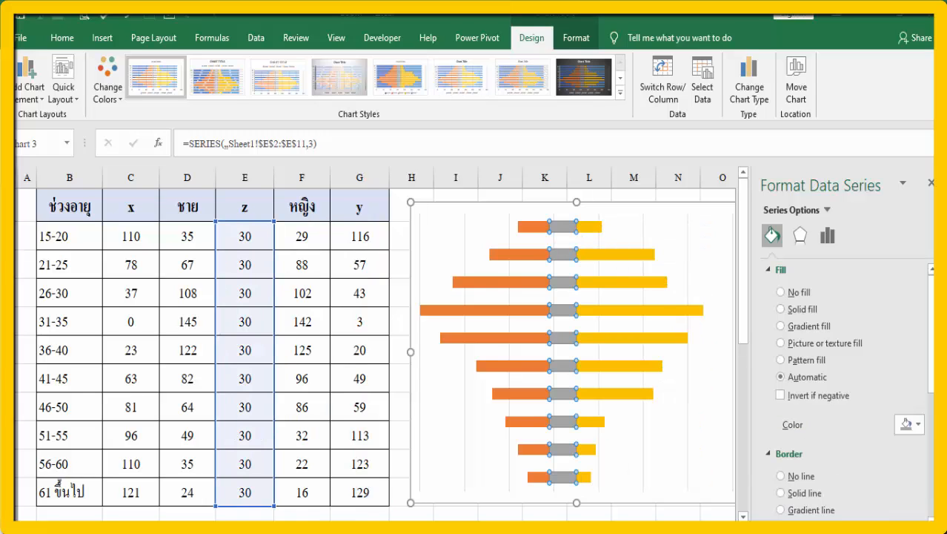
{"action": "left_click", "coordinate": [785, 294]}
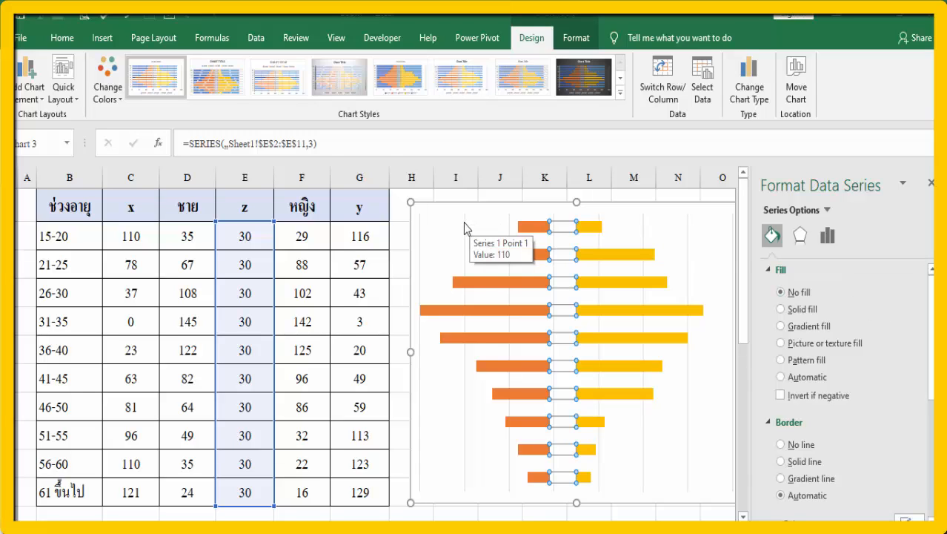
- Set the chart's major vertical gridlines to No line and close the formatting pane
{"action": "left_click", "coordinate": [464, 222]}
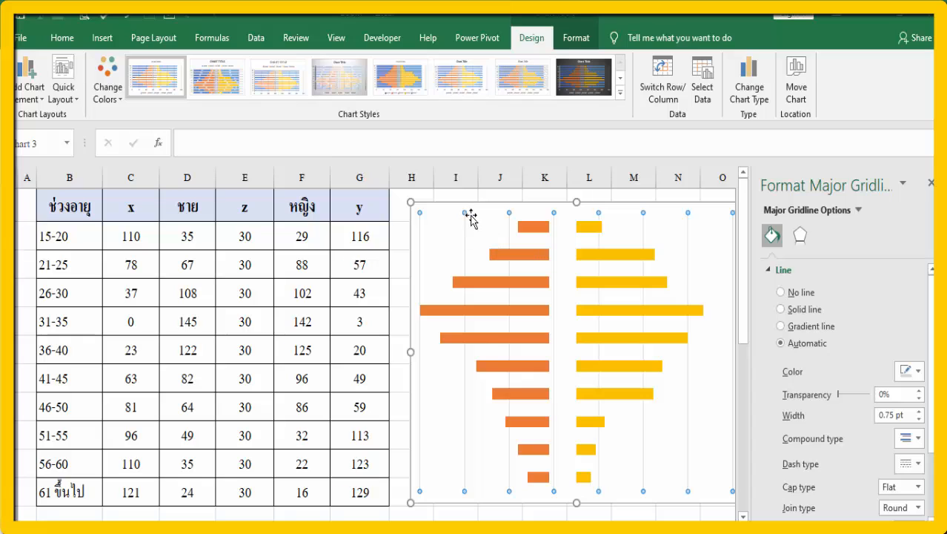
{"action": "left_click", "coordinate": [781, 293]}
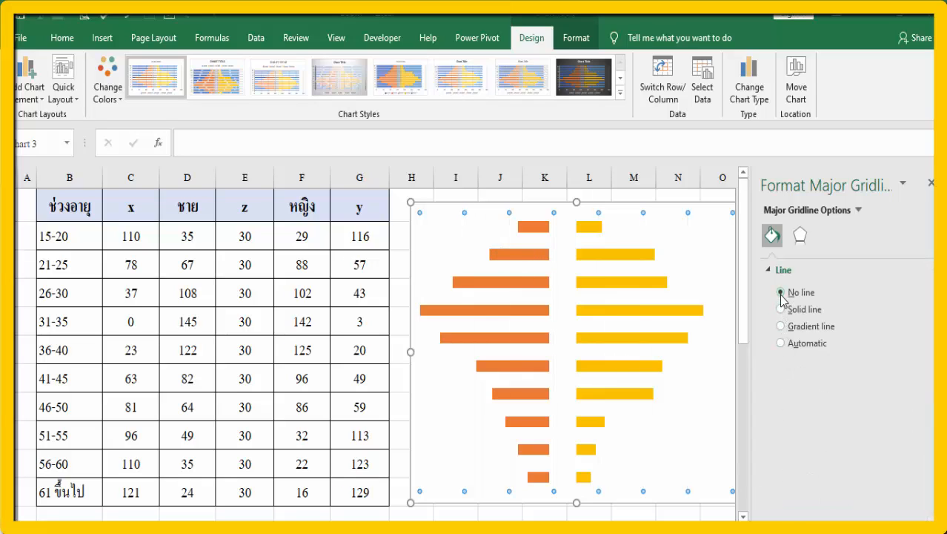
{"action": "left_click", "coordinate": [931, 183]}
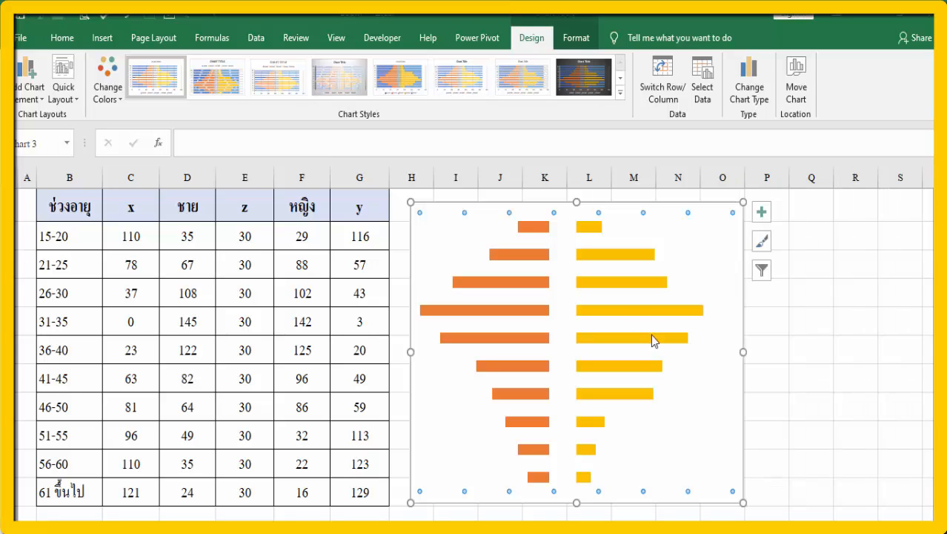
- Set the gap width of the female (หญิง) series to 30%
{"action": "left_click", "coordinate": [600, 237]}
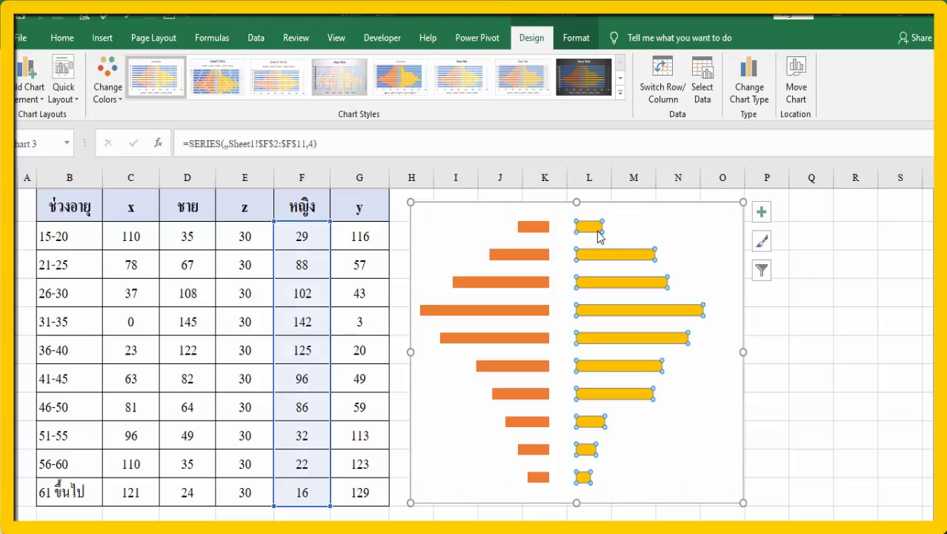
{"action": "right_click", "coordinate": [595, 234]}
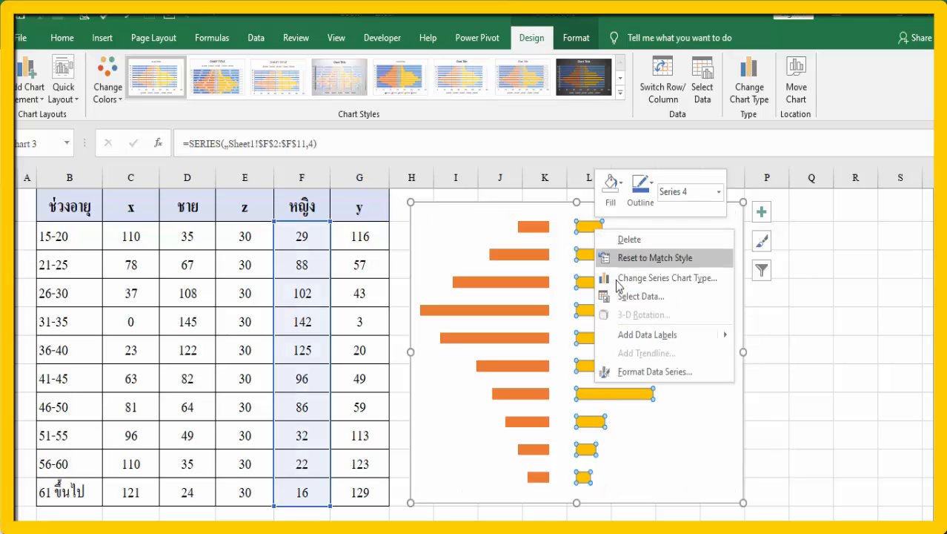
{"action": "left_click", "coordinate": [662, 373]}
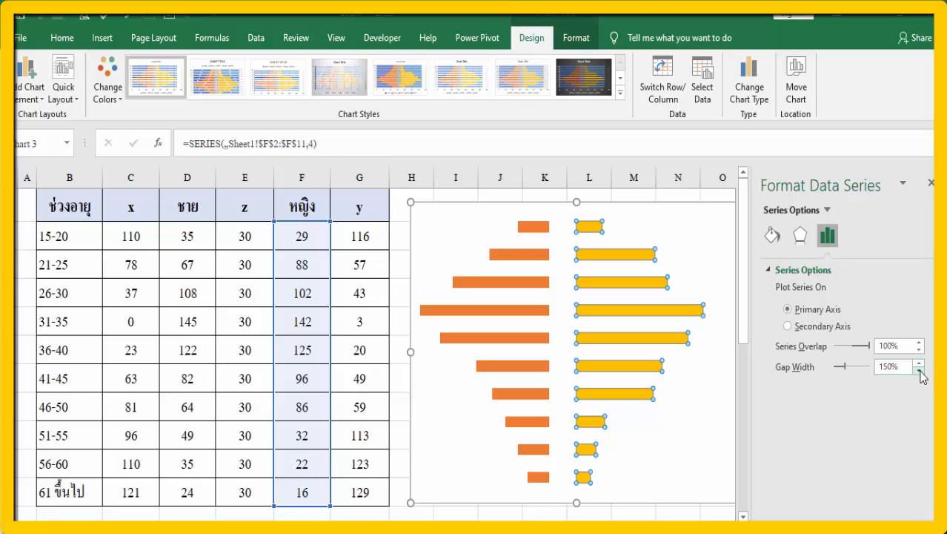
{"action": "left_click_drag", "start_coordinate": [919, 371], "coordinate": [919, 370]}
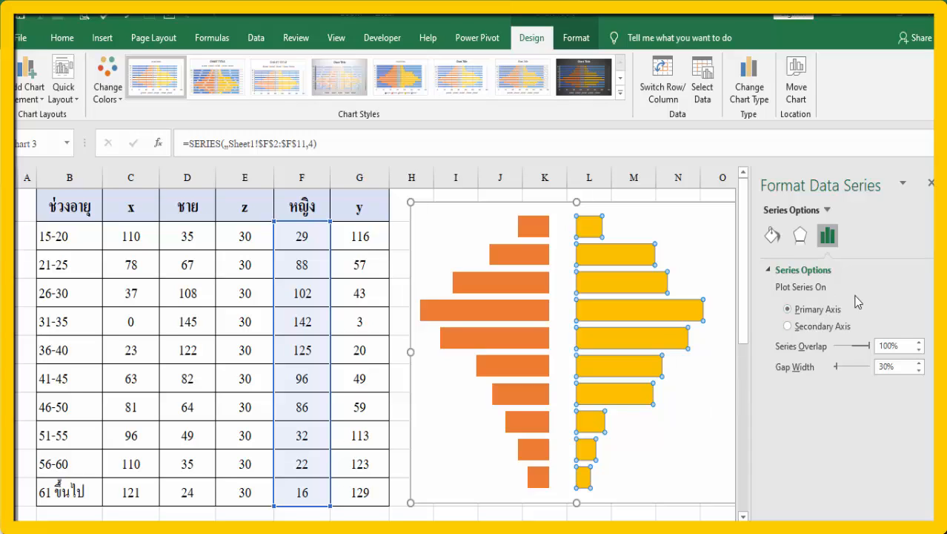
- Give the female (หญิง) bars a solid line border 1.5 pt wide
{"action": "left_click", "coordinate": [771, 237]}
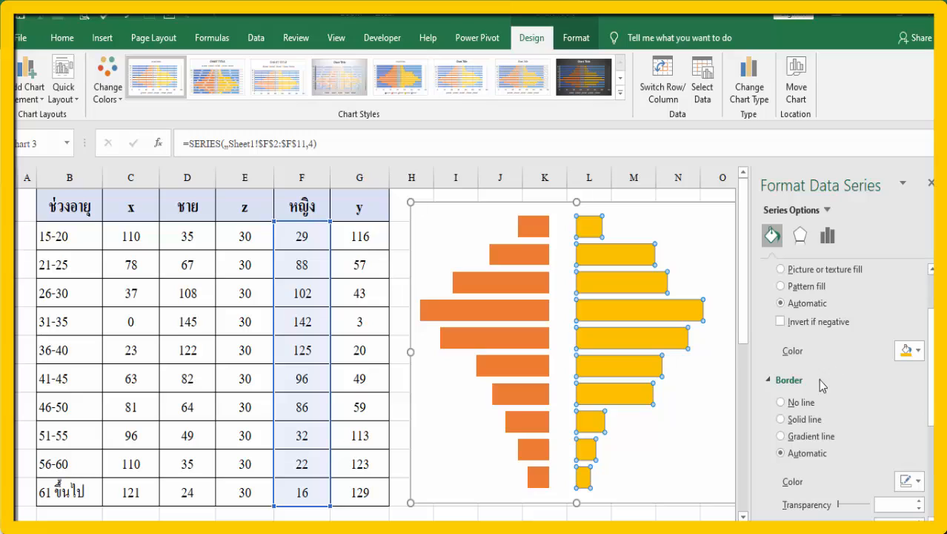
{"action": "left_click", "coordinate": [780, 419]}
{"action": "scroll", "coordinate": [928, 359], "scroll_direction": "down", "scroll_amount": 3}
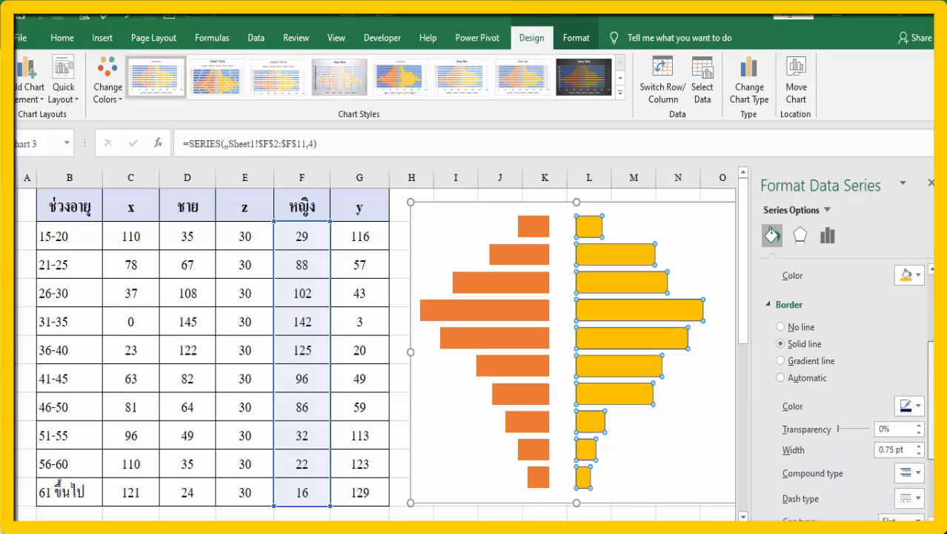
{"action": "scroll", "coordinate": [918, 421], "scroll_direction": "down", "scroll_amount": 2}
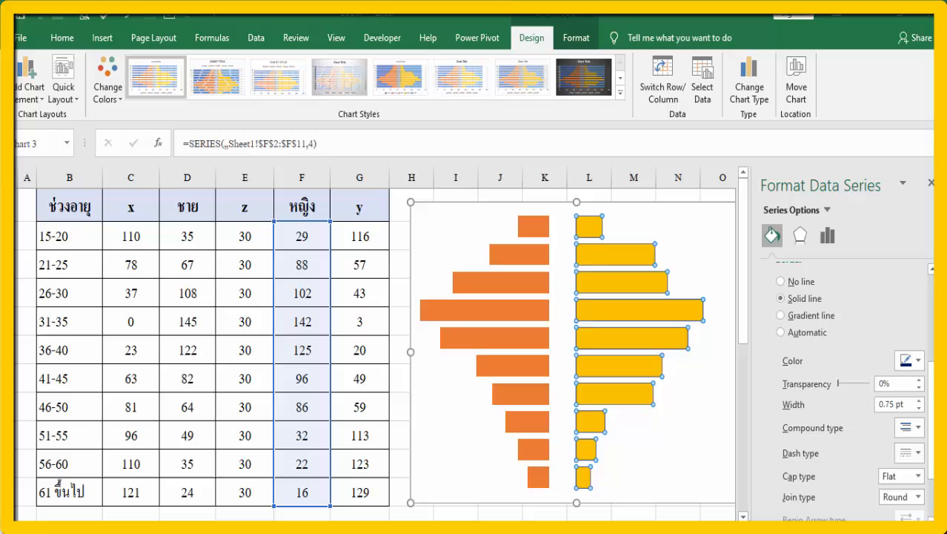
{"action": "left_click", "coordinate": [919, 400]}
{"action": "left_click", "coordinate": [919, 400]}
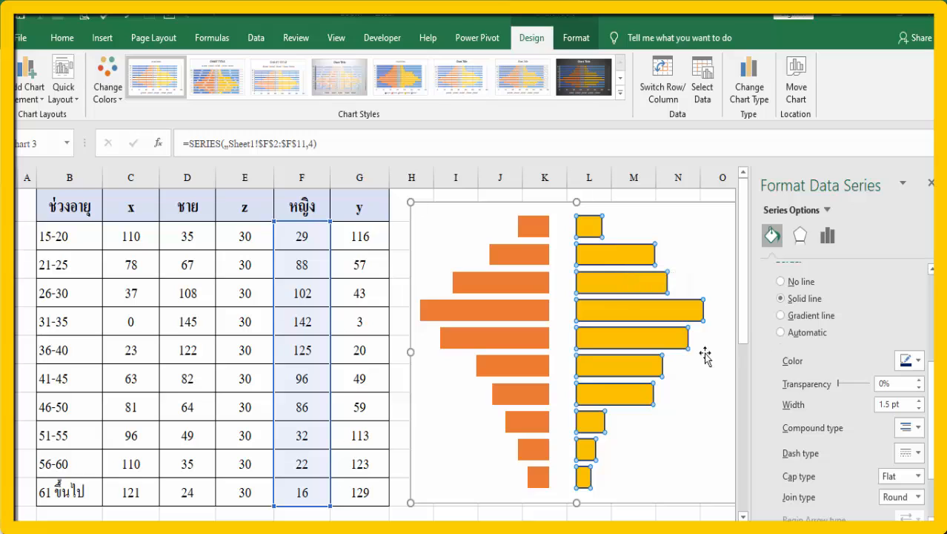
- Give the male (ชาย) bars a solid line border 1.5 pt wide and close the formatting pane
{"action": "left_click", "coordinate": [525, 289]}
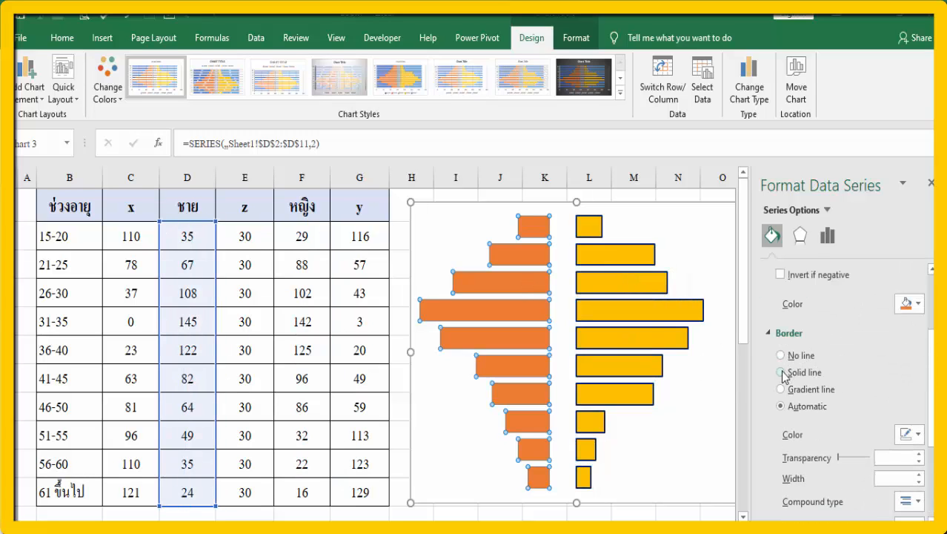
{"action": "left_click", "coordinate": [781, 372]}
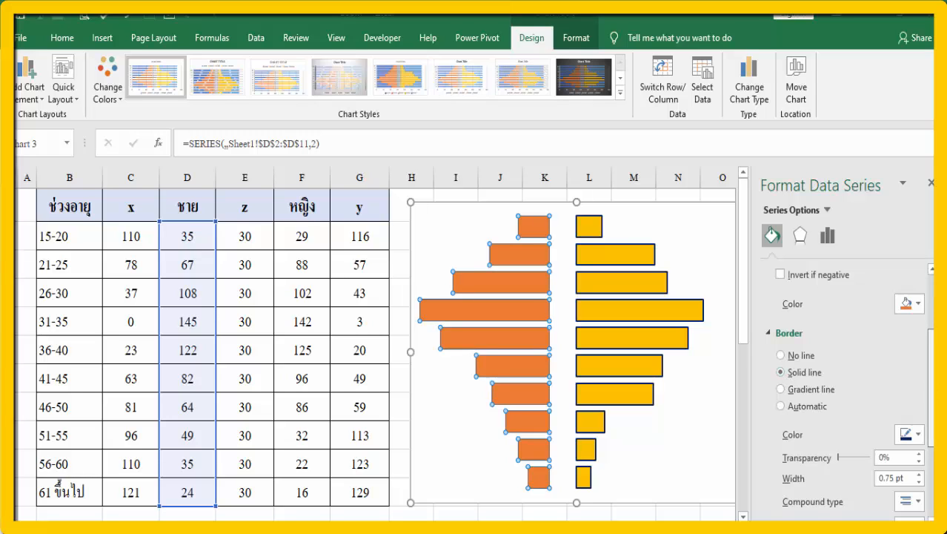
{"action": "scroll", "coordinate": [898, 390], "scroll_direction": "down", "scroll_amount": 3}
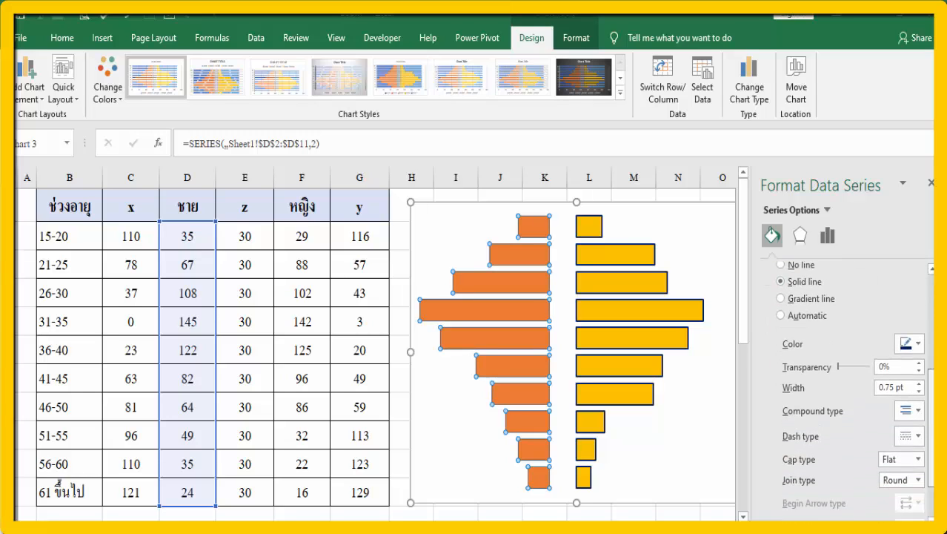
{"action": "left_click", "coordinate": [920, 379]}
{"action": "left_click", "coordinate": [920, 379]}
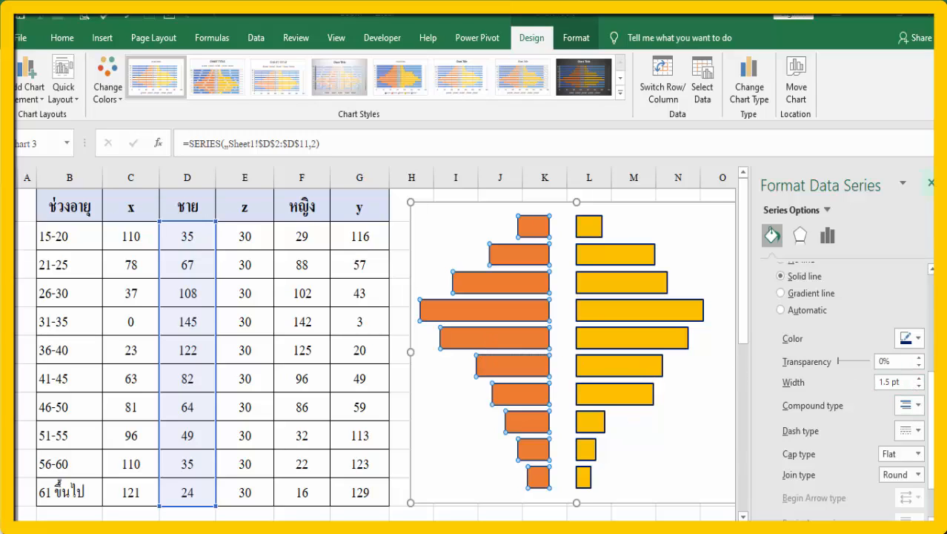
{"action": "left_click", "coordinate": [931, 183]}
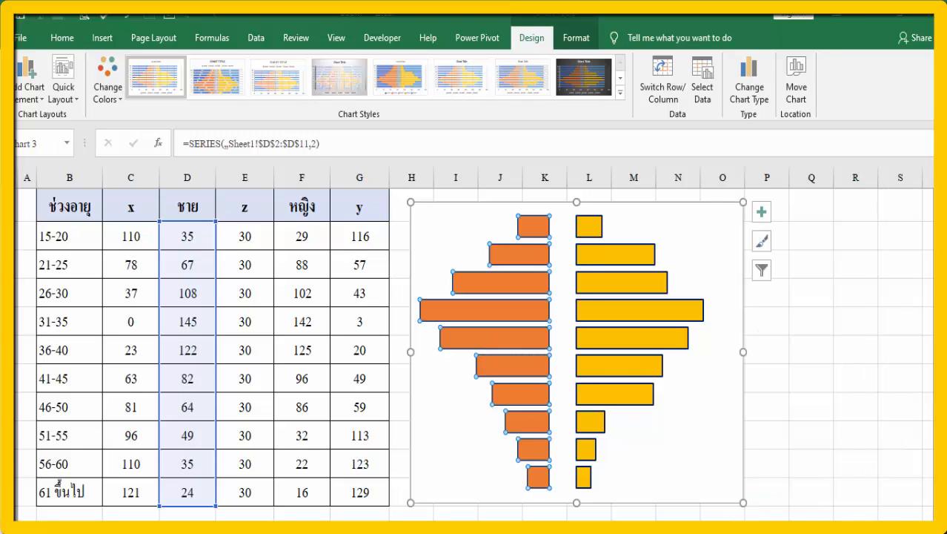
- Add data labels to the male (ชาย) series and the female (หญิง) series
{"action": "right_click", "coordinate": [534, 258]}
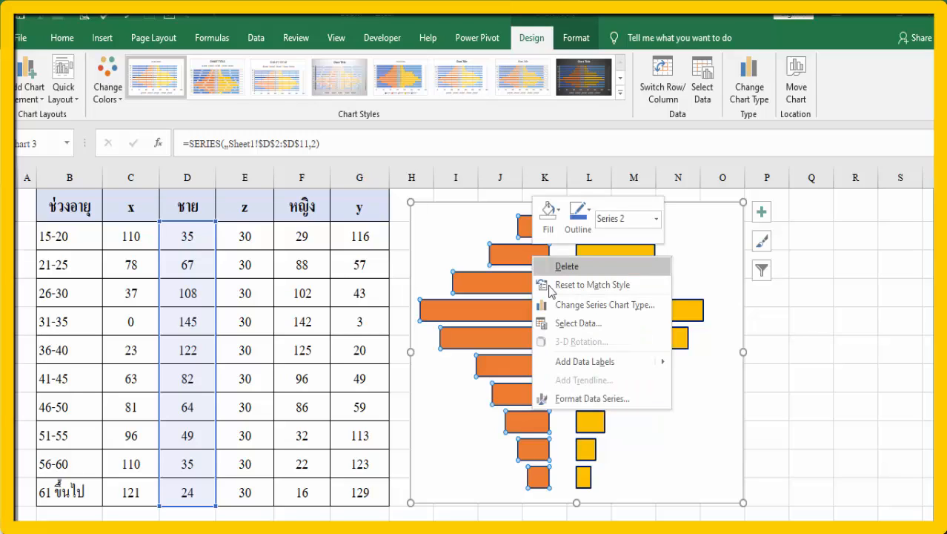
{"action": "left_click", "coordinate": [642, 363]}
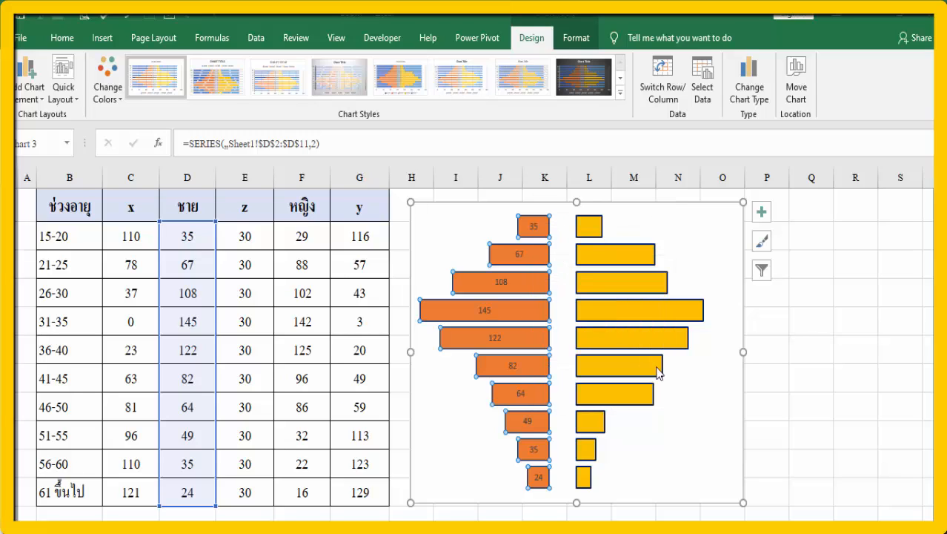
{"action": "left_click", "coordinate": [624, 261]}
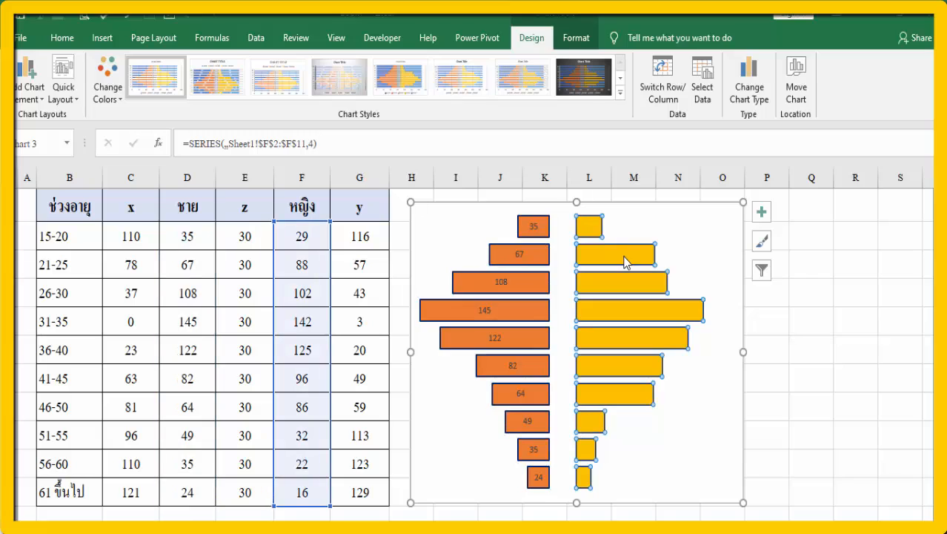
{"action": "right_click", "coordinate": [625, 261]}
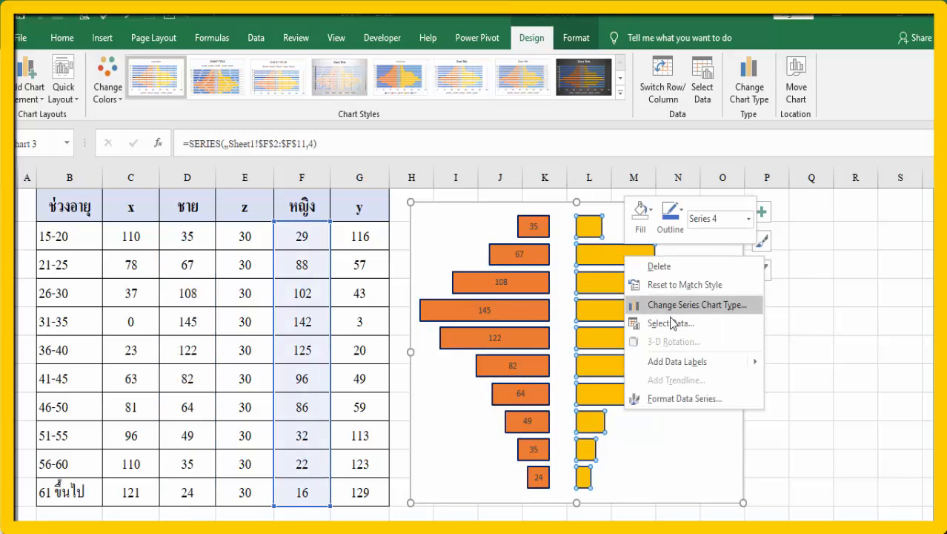
{"action": "left_click", "coordinate": [697, 361]}
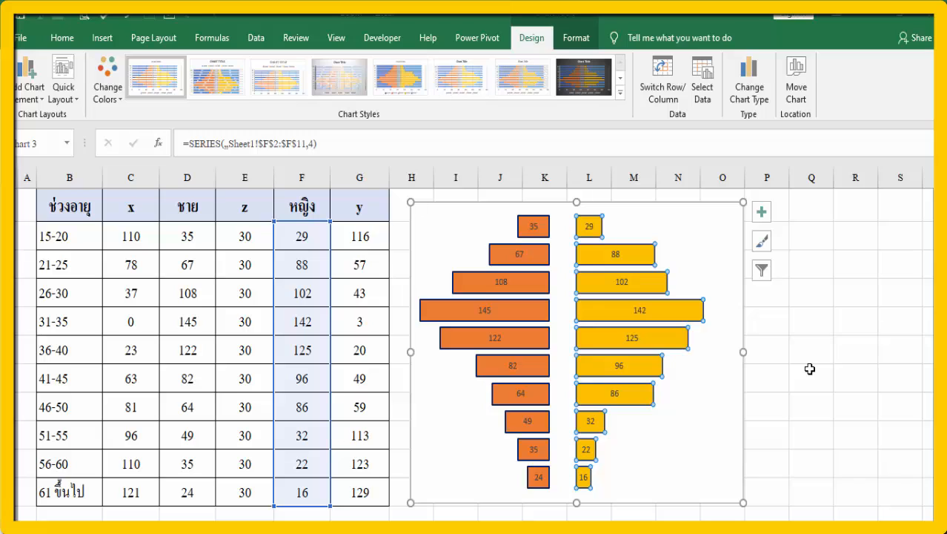
- Add data labels to the hidden z spacer series between the male and female bars
{"action": "left_click", "coordinate": [565, 232]}
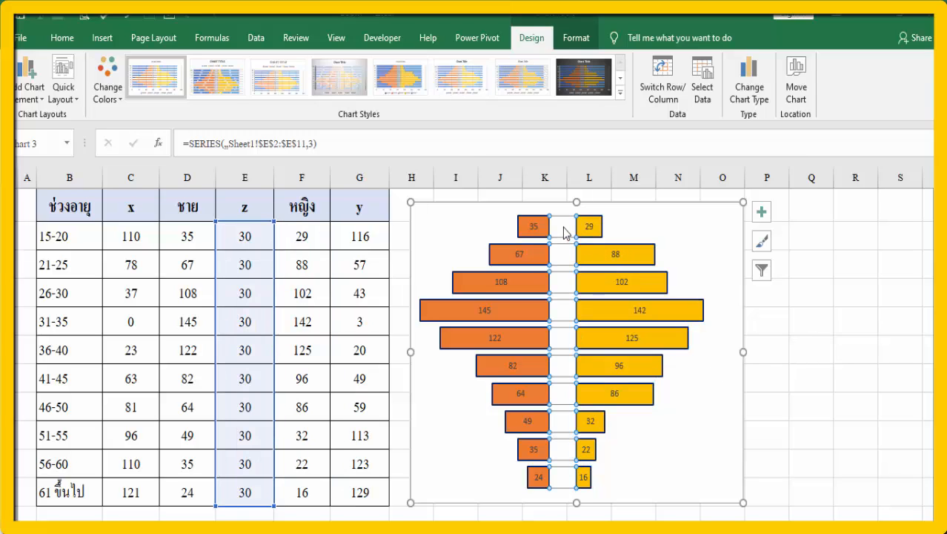
{"action": "right_click", "coordinate": [565, 232]}
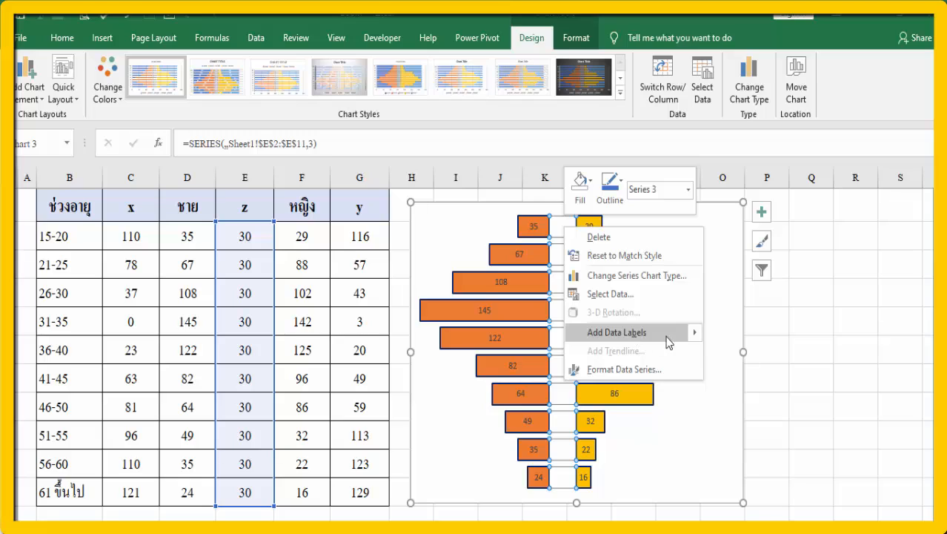
{"action": "left_click", "coordinate": [697, 338]}
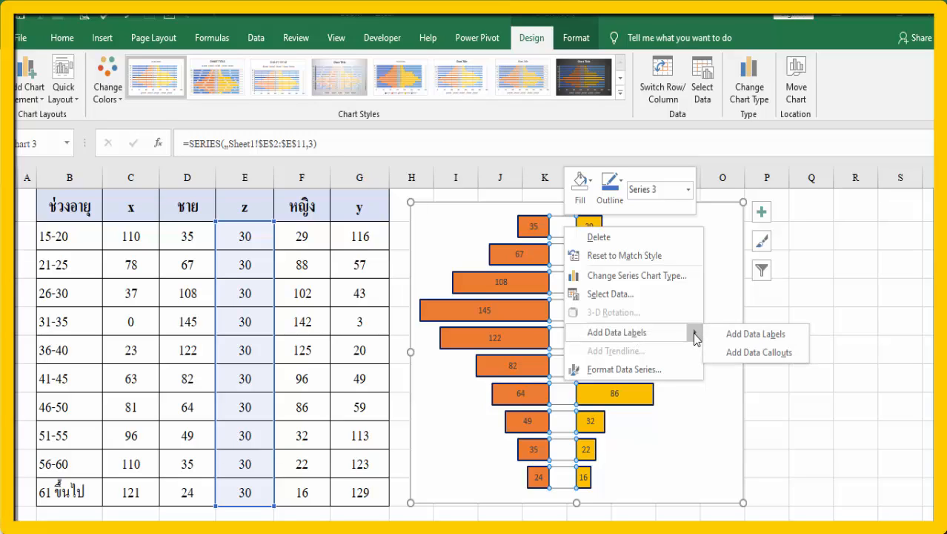
{"action": "left_click", "coordinate": [736, 334]}
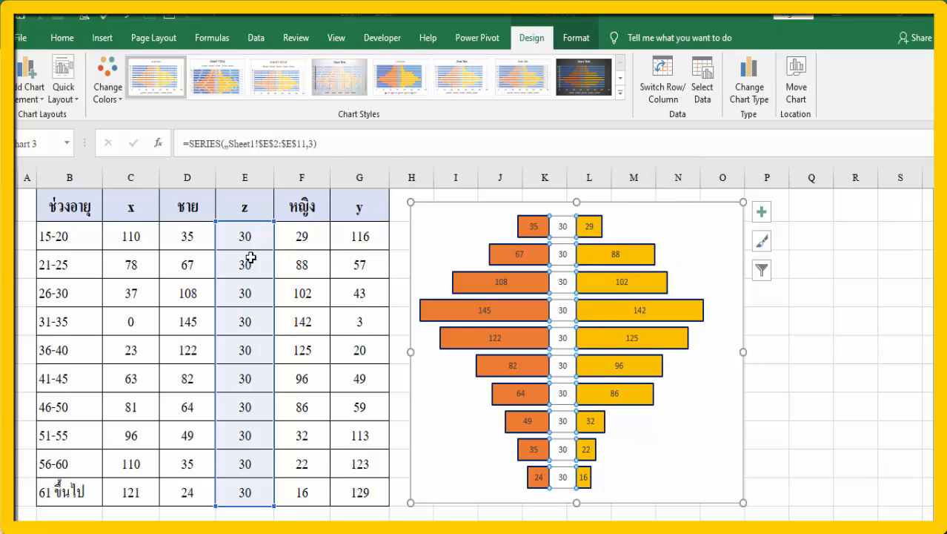
- Make the z series data labels take their text from the age groups in cells B2:B11
{"action": "right_click", "coordinate": [567, 224]}
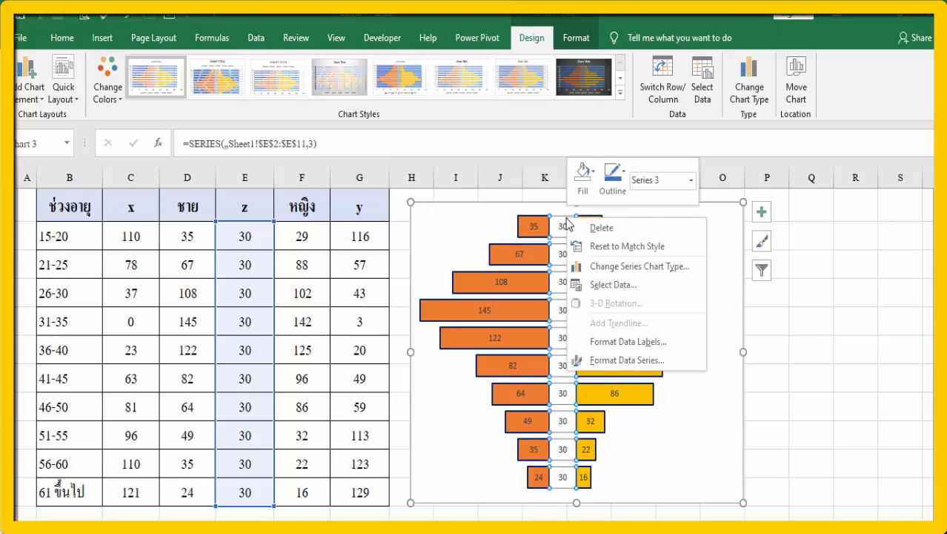
{"action": "left_click", "coordinate": [633, 342]}
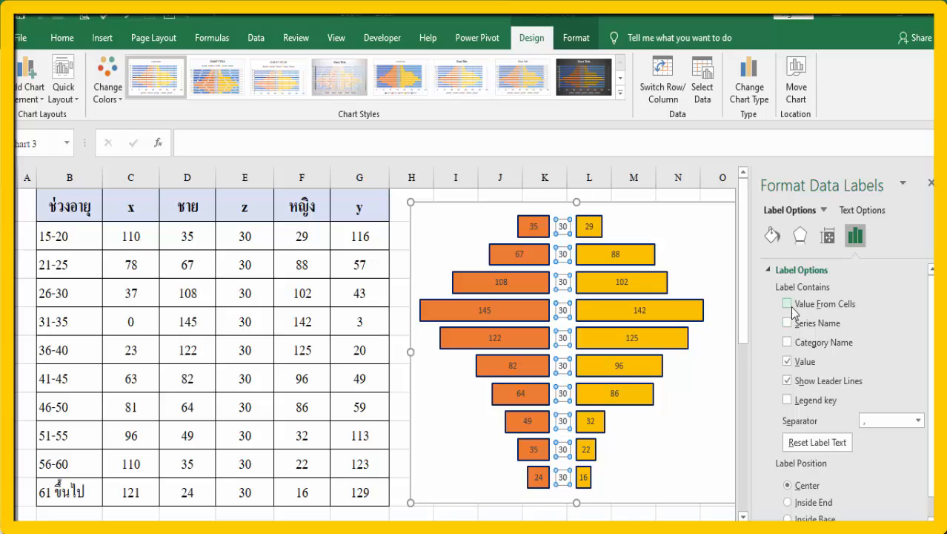
{"action": "left_click", "coordinate": [788, 304]}
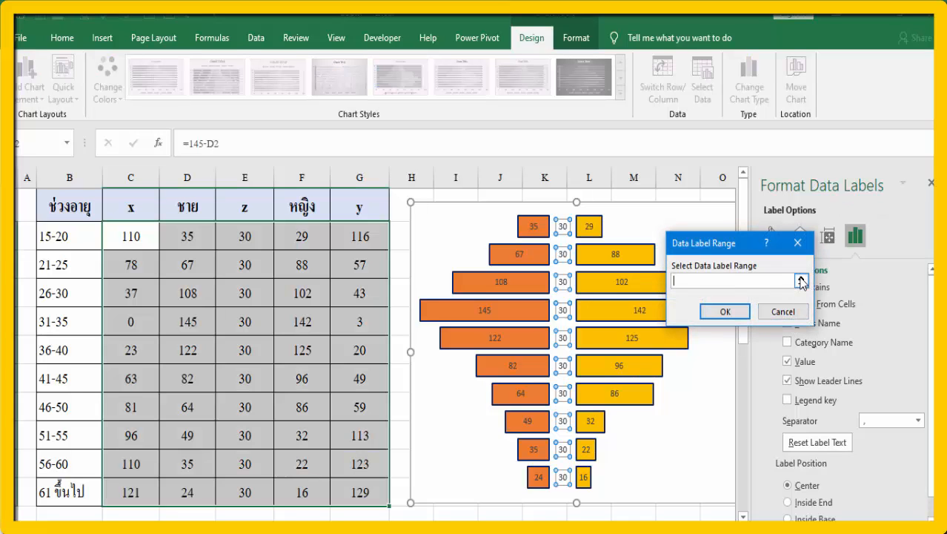
{"action": "left_click", "coordinate": [802, 280]}
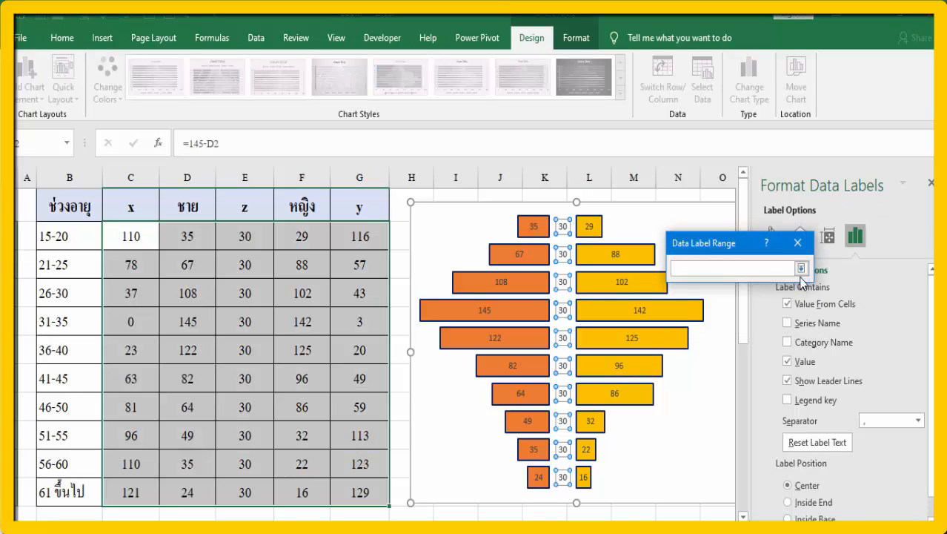
{"action": "left_click", "coordinate": [62, 238]}
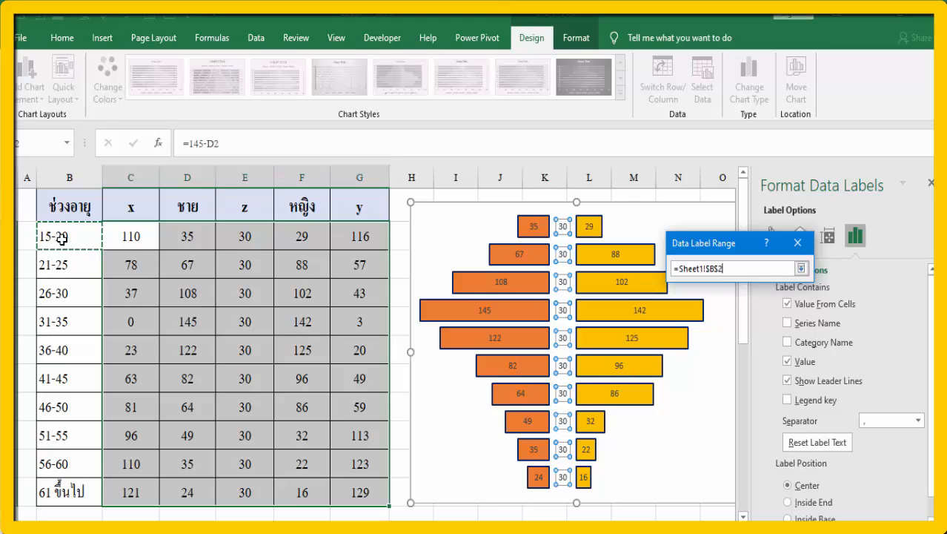
{"action": "left_click_drag", "start_coordinate": [62, 237], "coordinate": [70, 493]}
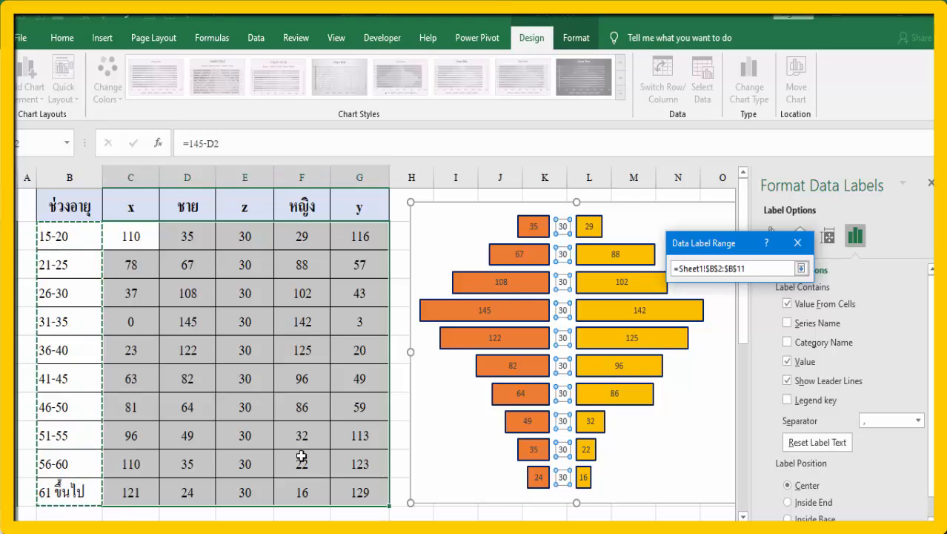
{"action": "left_click", "coordinate": [801, 267]}
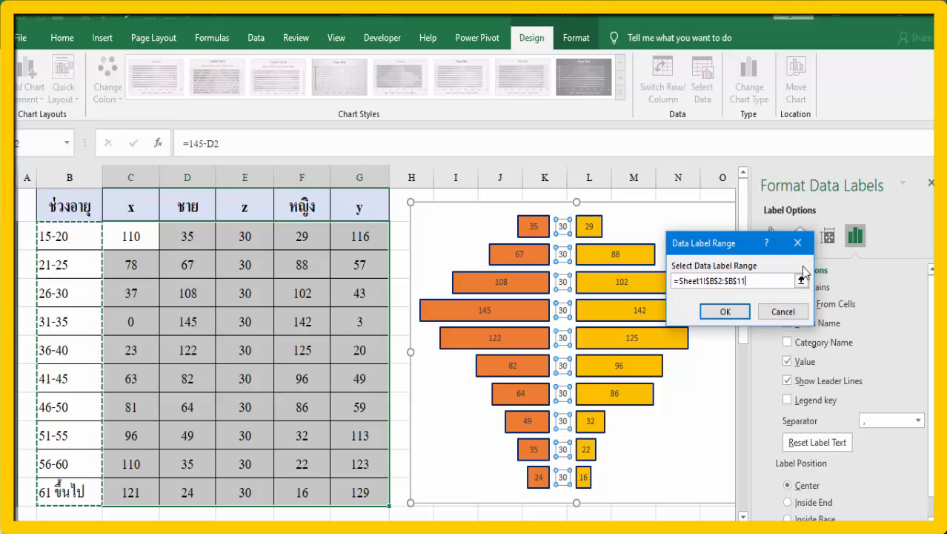
{"action": "left_click", "coordinate": [746, 311]}
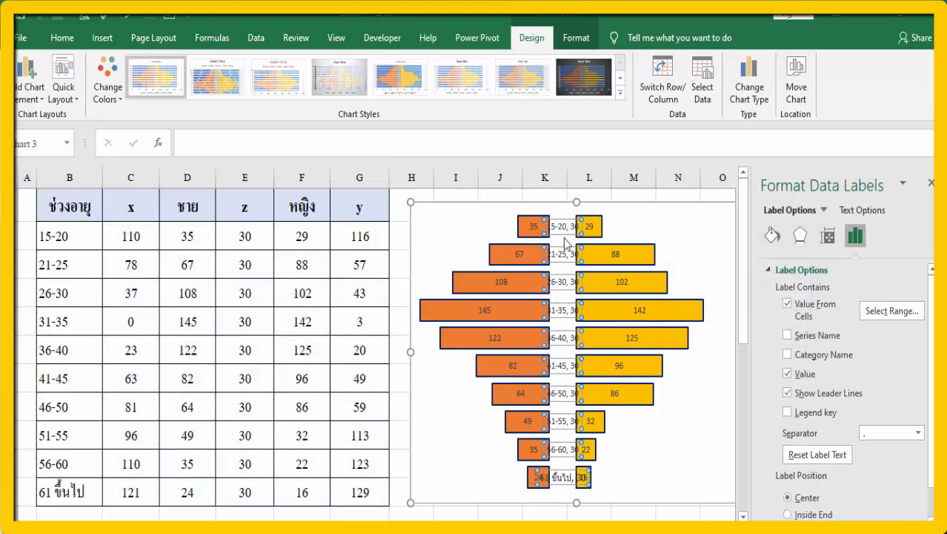
- Remove the value and leader lines from the z series labels and close the formatting pane
{"action": "left_click", "coordinate": [786, 393]}
{"action": "left_click", "coordinate": [787, 374]}
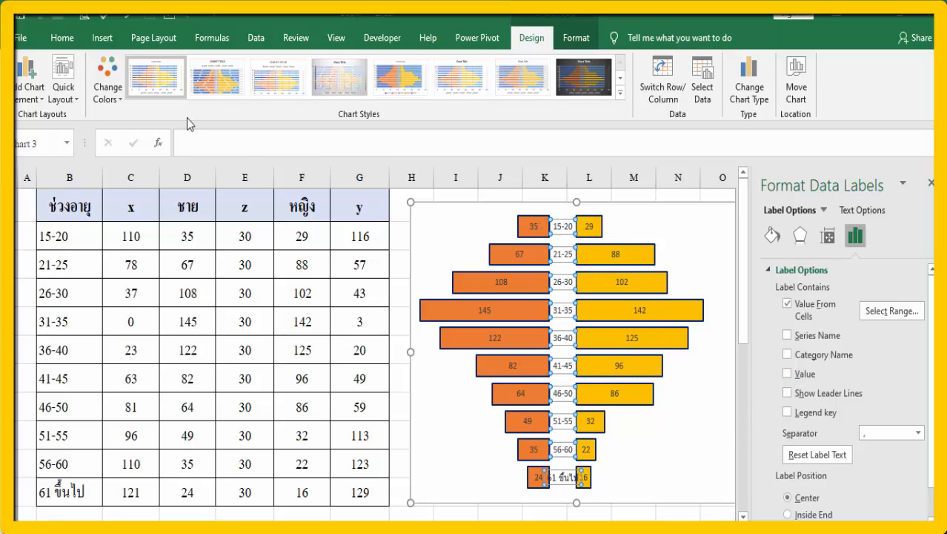
{"action": "left_click", "coordinate": [930, 183]}
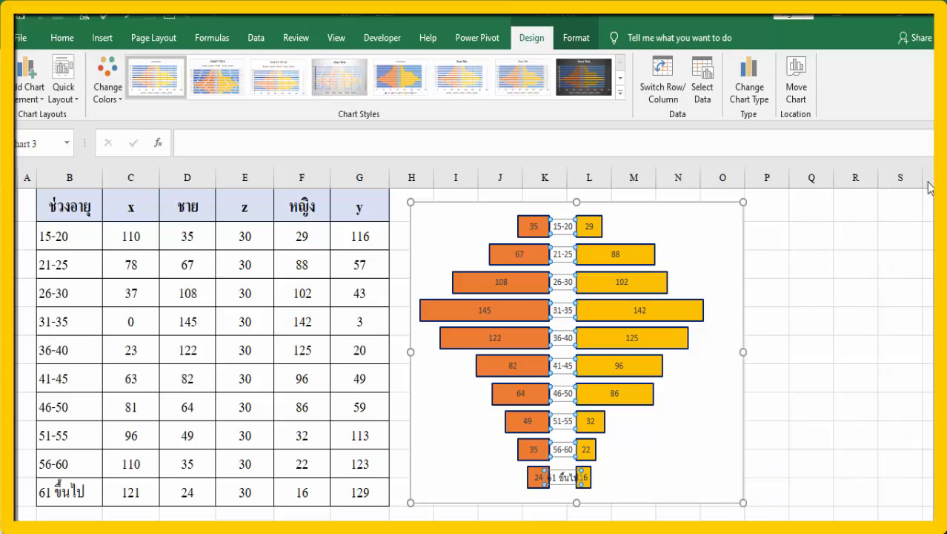
- Reduce the font size of the age-group labels in the middle of the chart to 8, then deselect the chart
{"action": "left_click", "coordinate": [61, 38]}
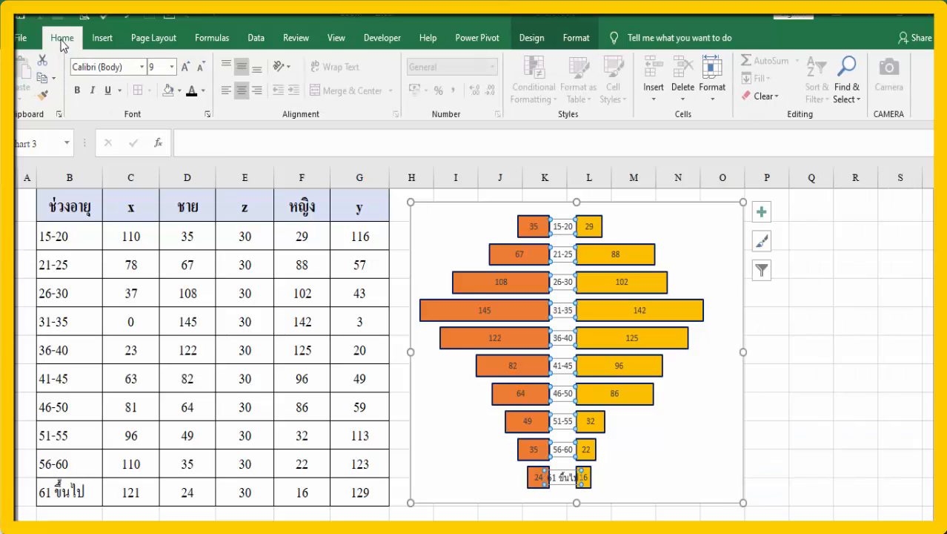
{"action": "left_click", "coordinate": [201, 70]}
{"action": "left_click", "coordinate": [201, 70]}
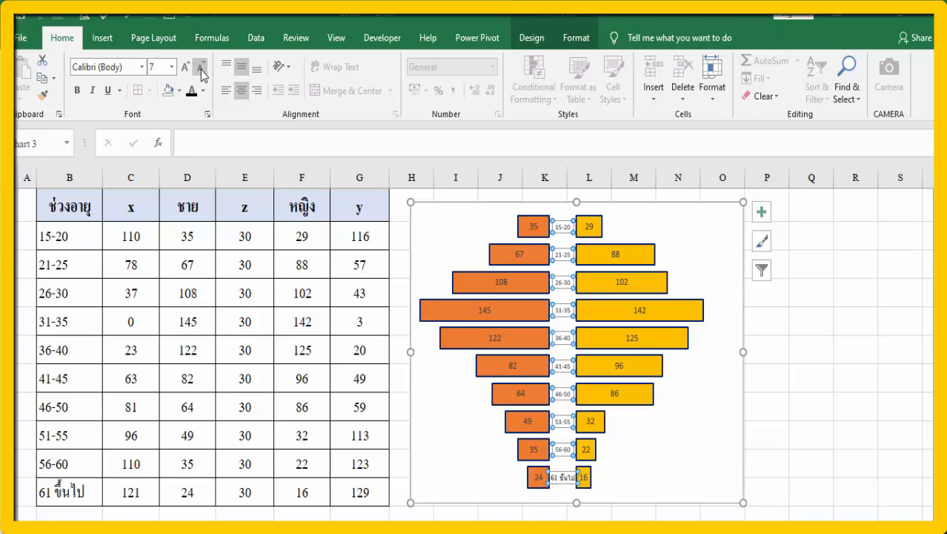
{"action": "left_click", "coordinate": [201, 70]}
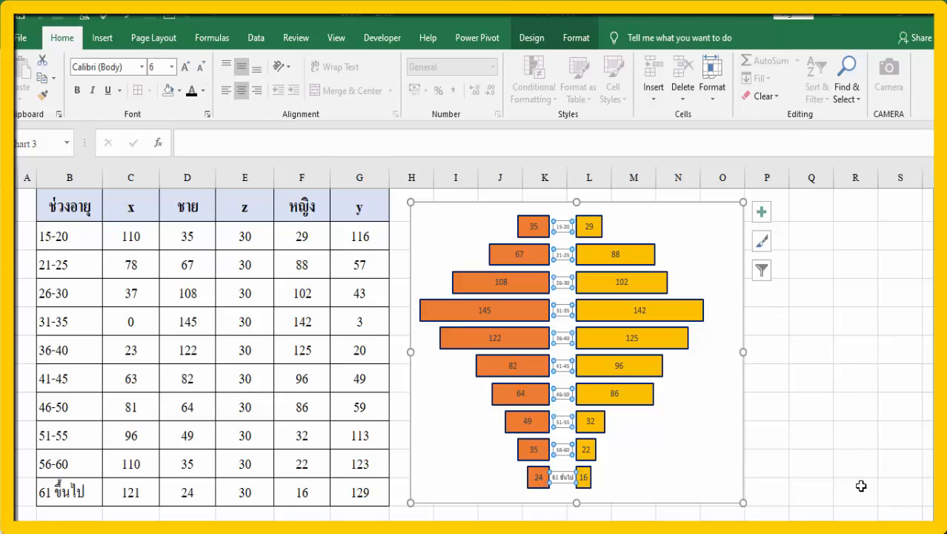
{"action": "left_click", "coordinate": [184, 69]}
{"action": "left_click", "coordinate": [184, 69]}
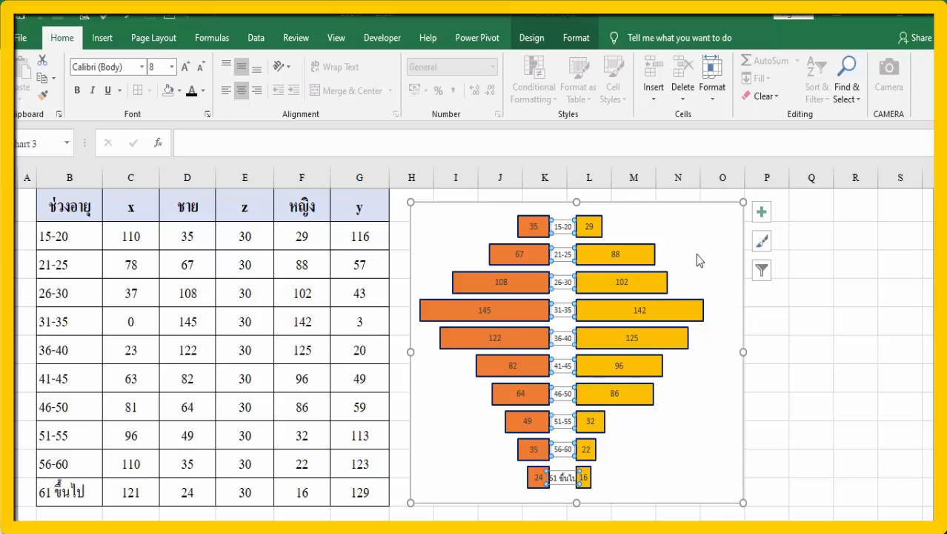
{"action": "left_click", "coordinate": [723, 212]}
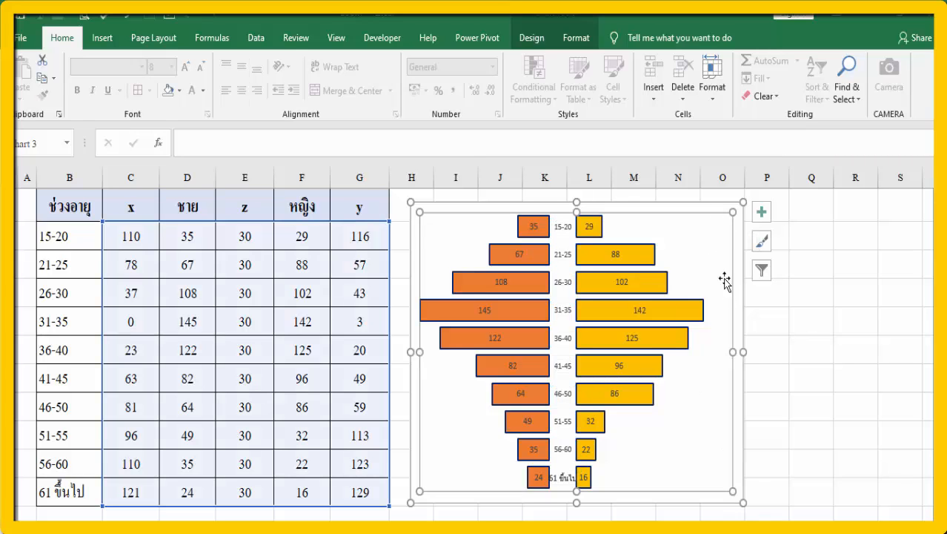
{"action": "left_click", "coordinate": [842, 349]}
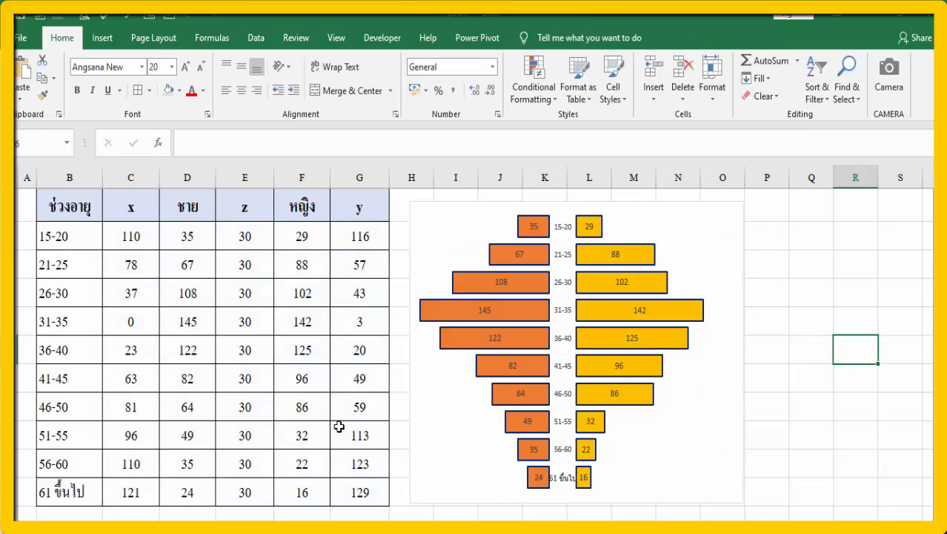
- Set the z spacer value to 40 in E2 and fill it down through E11
{"action": "left_click", "coordinate": [252, 240]}
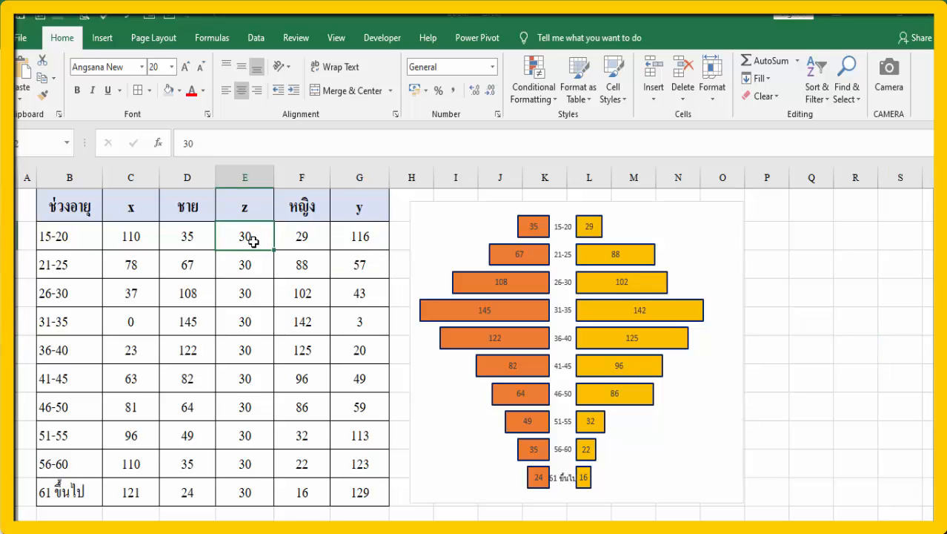
{"action": "type", "text": "4"}
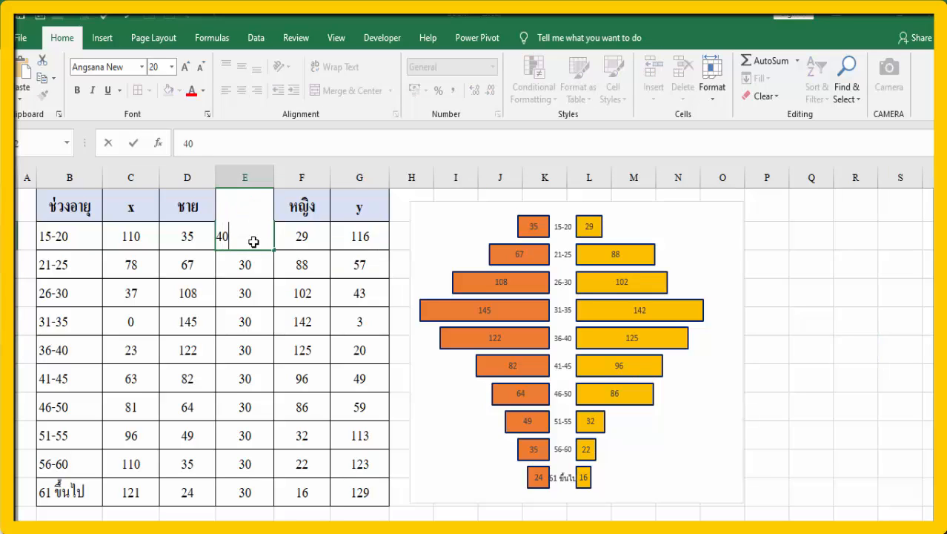
{"action": "type", "text": "0"}
{"action": "key", "text": "Return"}
{"action": "left_click", "coordinate": [260, 240]}
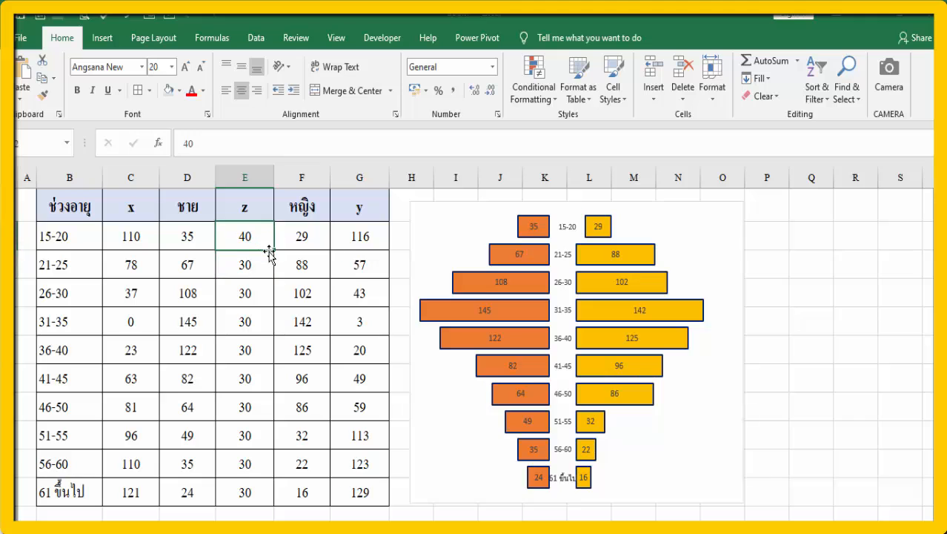
{"action": "left_click_drag", "start_coordinate": [274, 271], "coordinate": [274, 493]}
- Widen the chart so it extends to the end of column P, and deselect it
{"action": "left_click", "coordinate": [734, 470]}
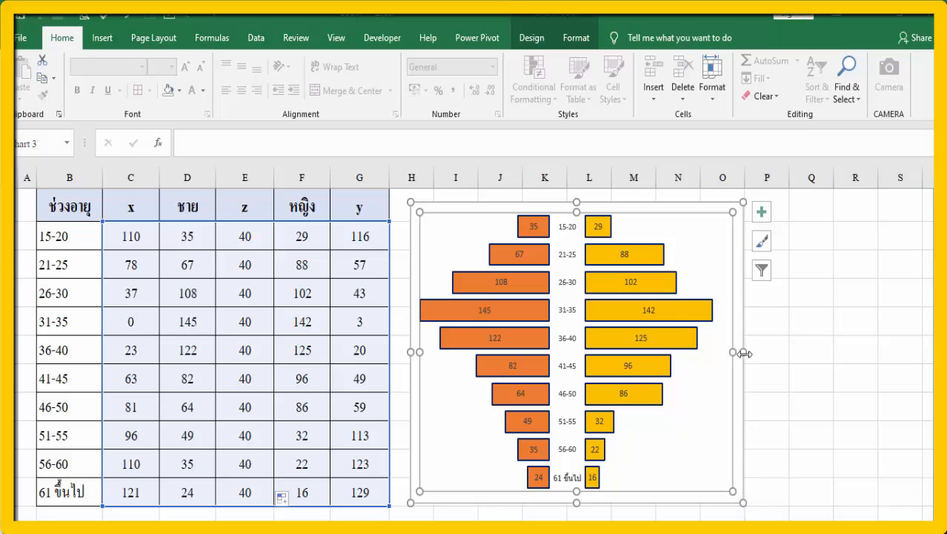
{"action": "left_click_drag", "start_coordinate": [744, 352], "coordinate": [787, 353]}
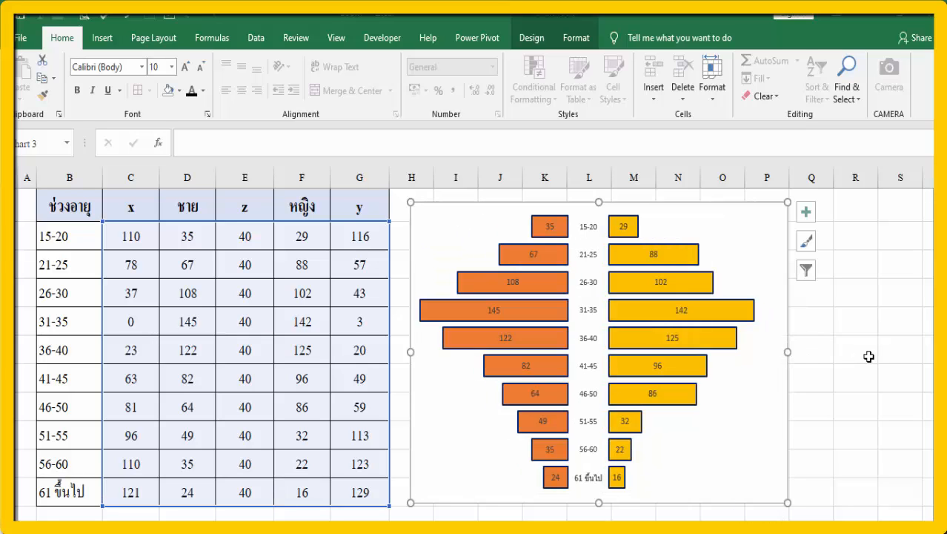
{"action": "left_click", "coordinate": [860, 353]}
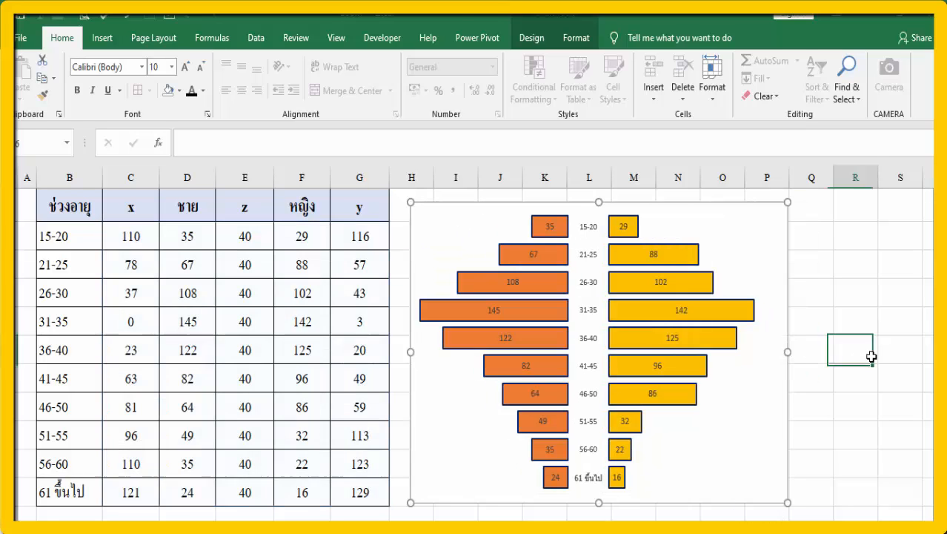
{"action": "left_click", "coordinate": [918, 212]}
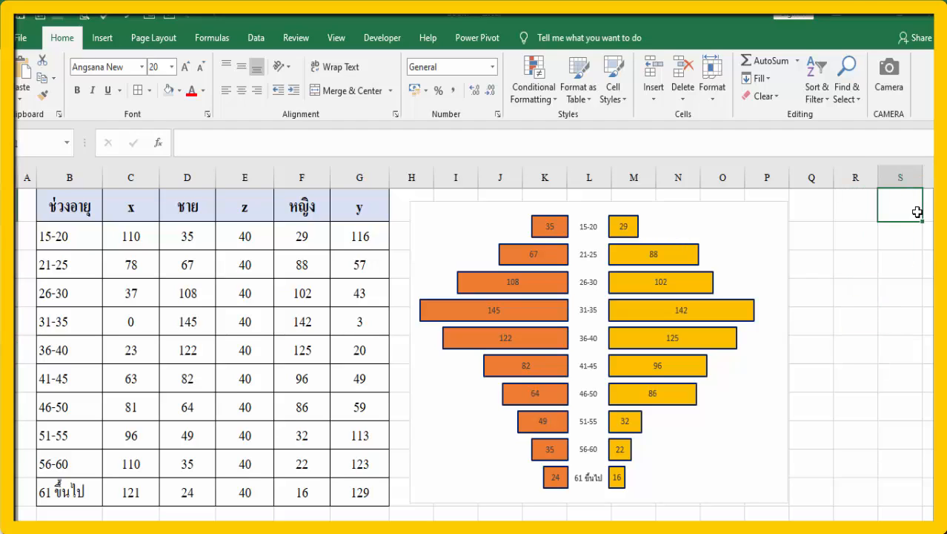